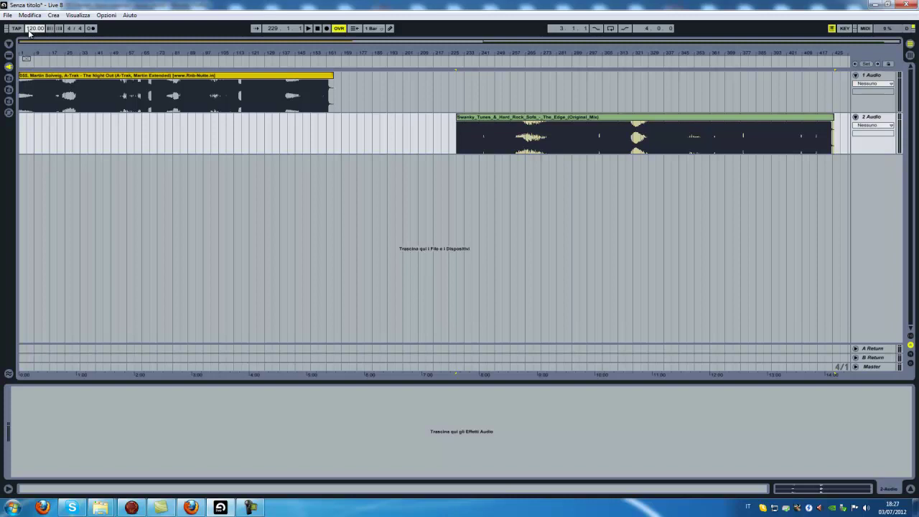
- Enable warping on The Night Out clip on track 1 and set 1.1.1 at its first beat transient
double_click(199, 80)
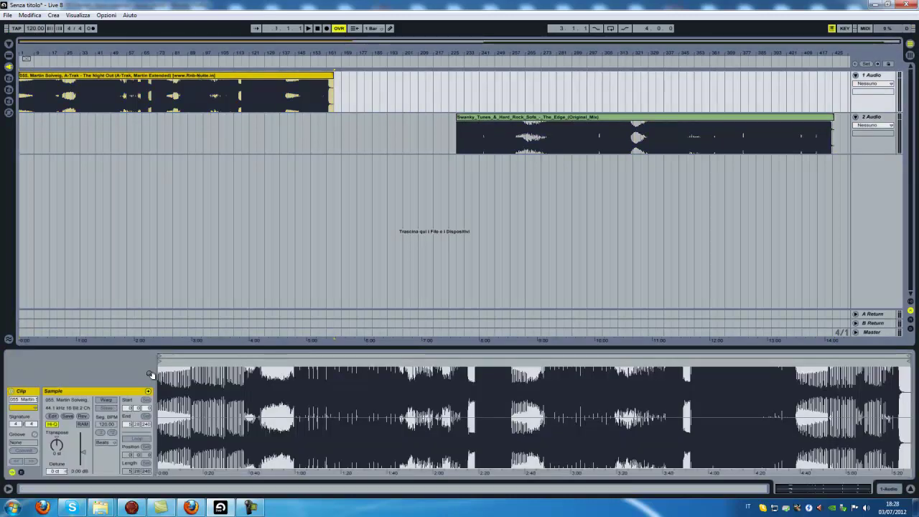
drag(174, 356, 172, 356)
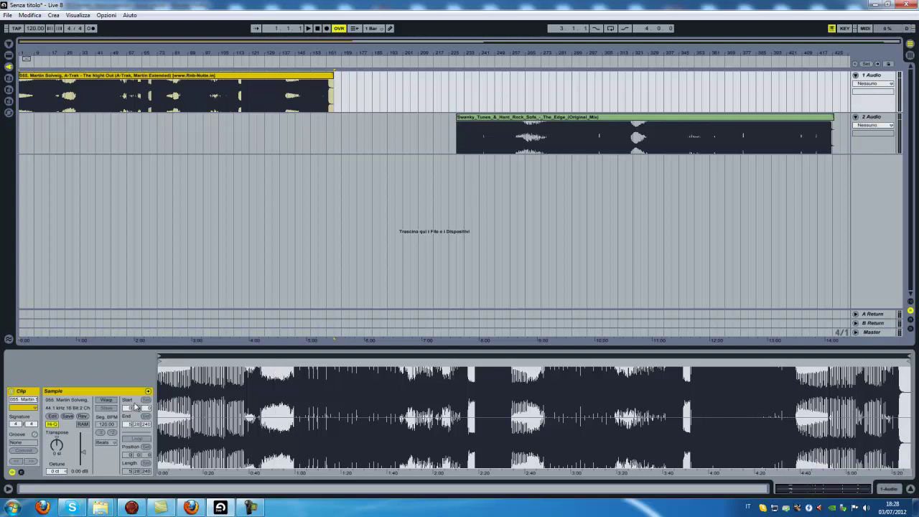
click(111, 400)
drag(164, 358, 136, 359)
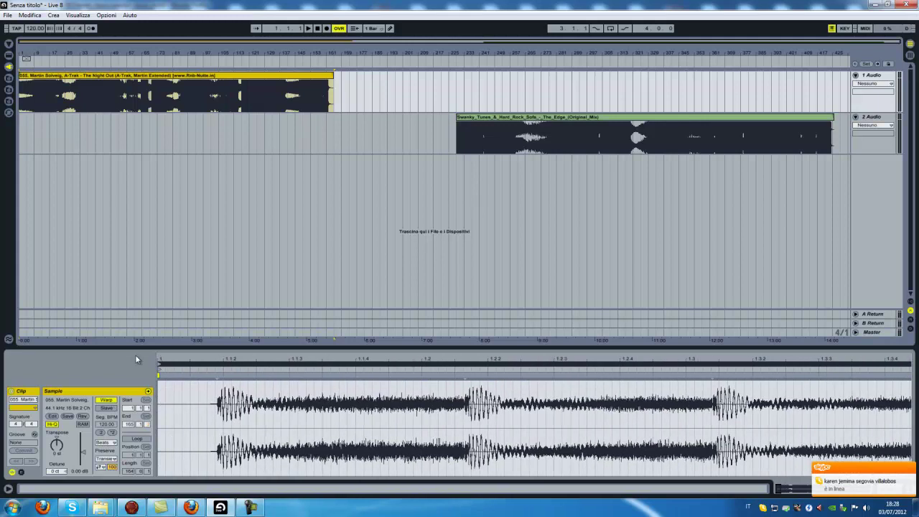
right_click(217, 375)
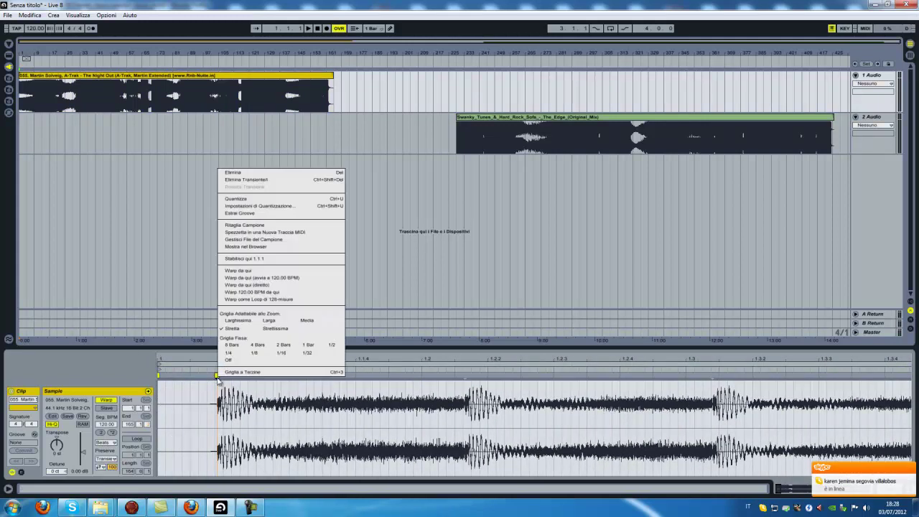
click(269, 259)
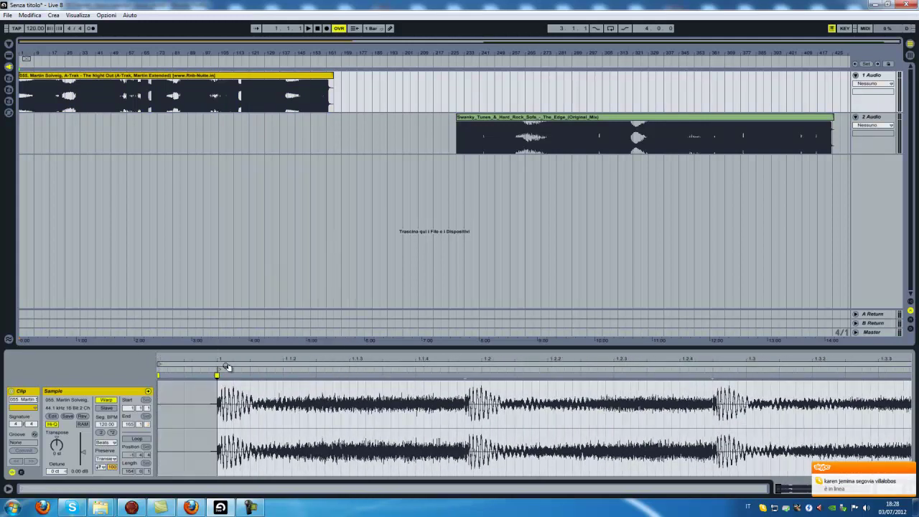
drag(231, 357, 230, 355)
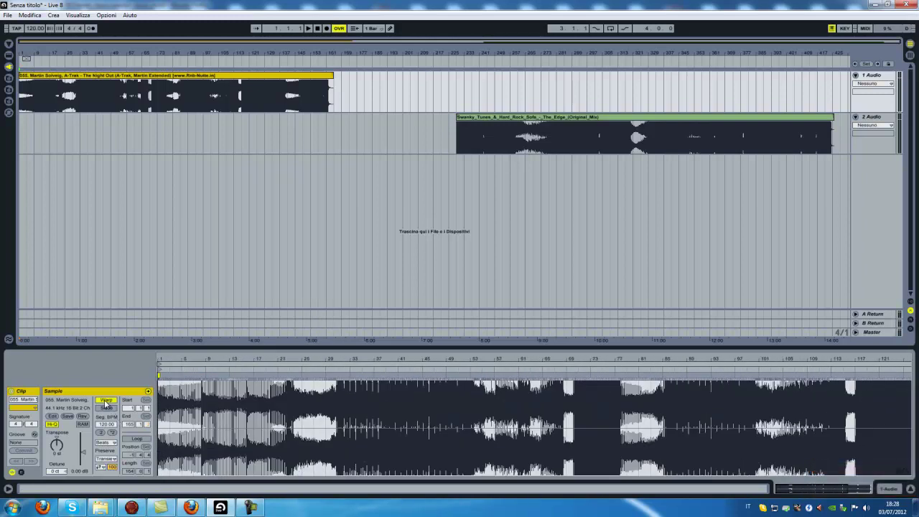
- Switch off warping for The Night Out clip and set the project tempo to 128 BPM
click(106, 399)
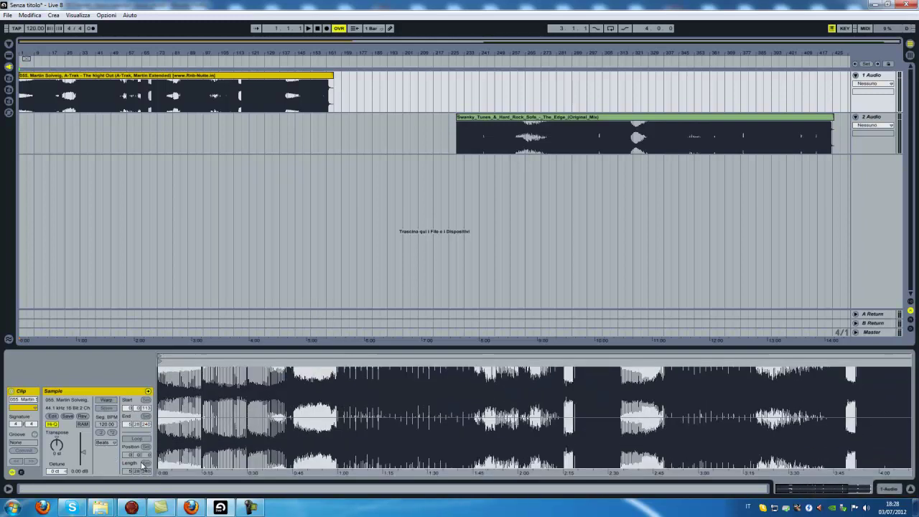
click(29, 31)
text(128)
key(Return)
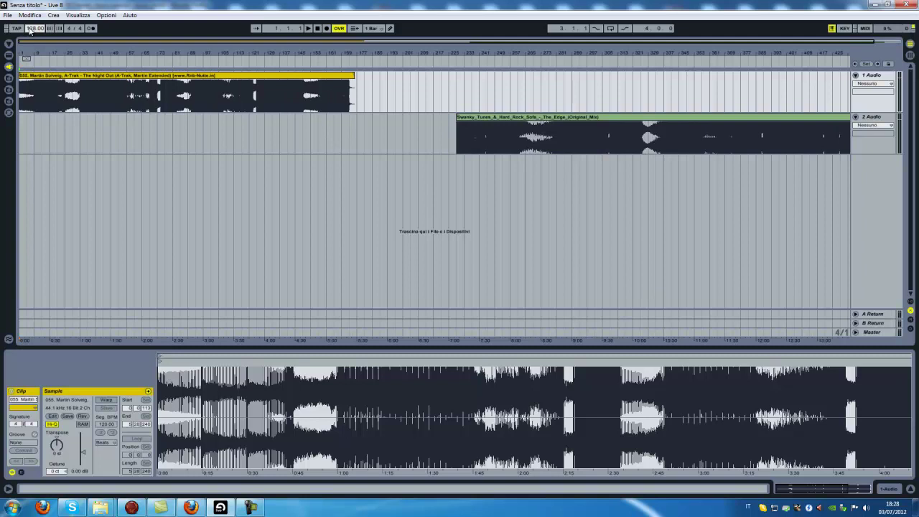
- Re-enable warping on The Night Out clip with warp markers that keep its current timing, and briefly preview it
drag(232, 51, 231, 48)
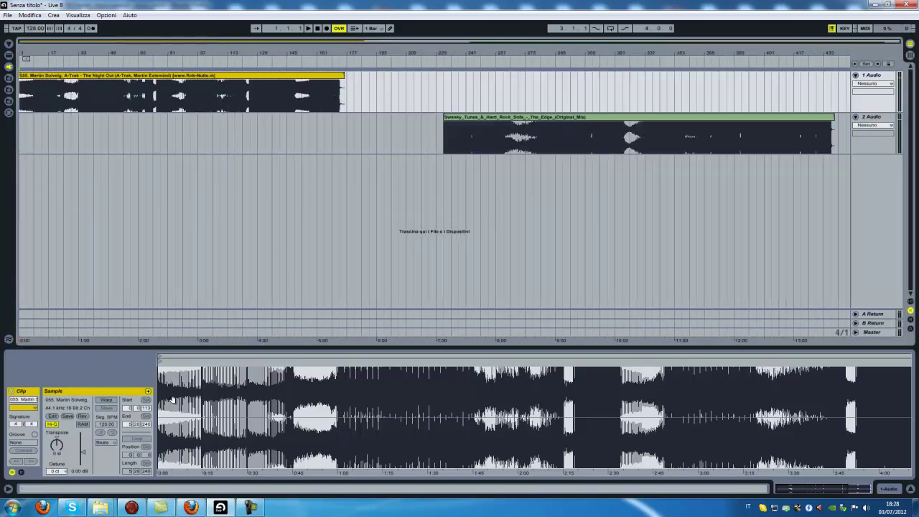
click(108, 400)
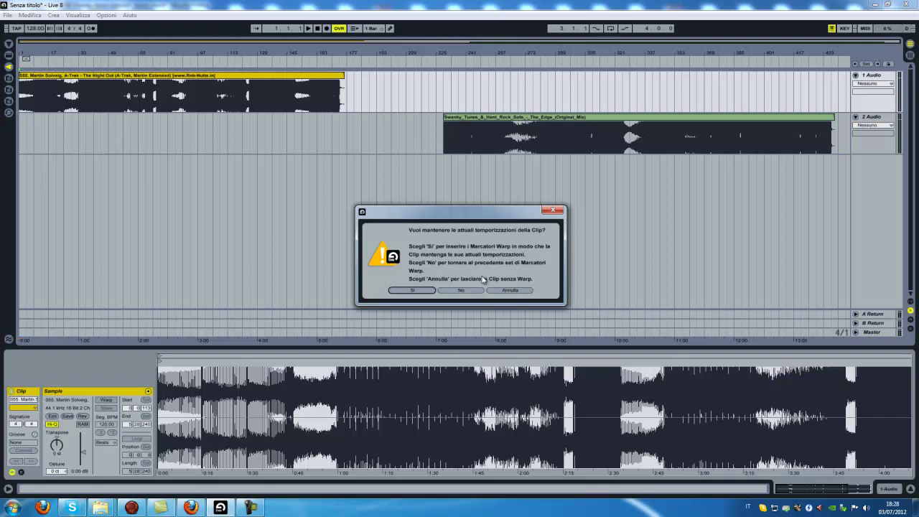
click(416, 291)
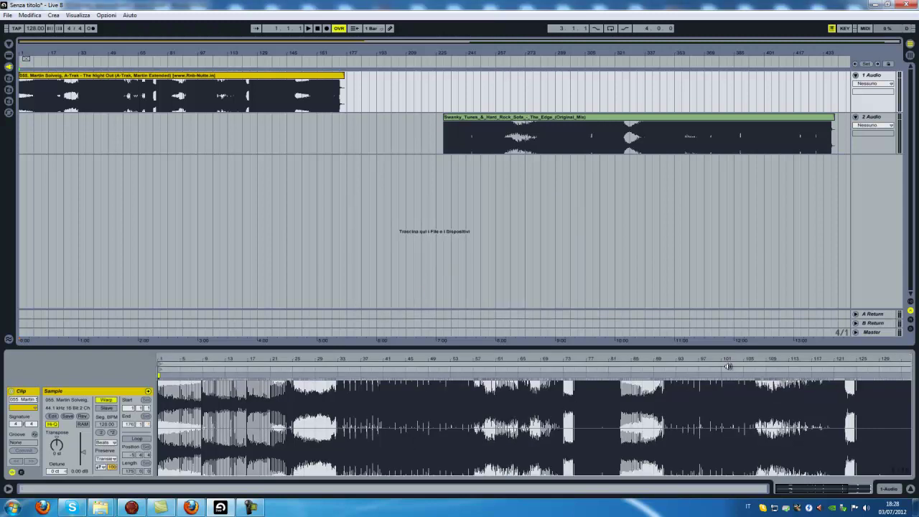
mouse_move(163, 361)
mouse_down()
mouse_move(165, 369)
mouse_move(163, 360)
mouse_up()
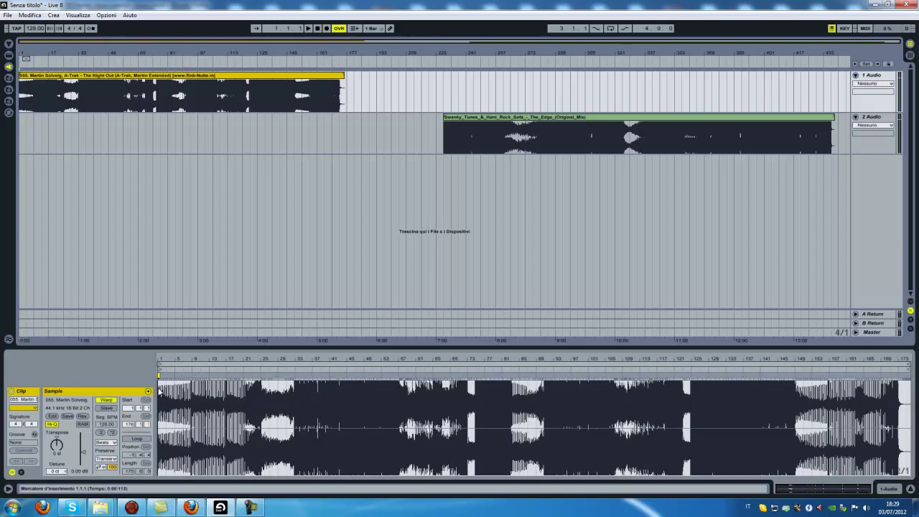
key(space)
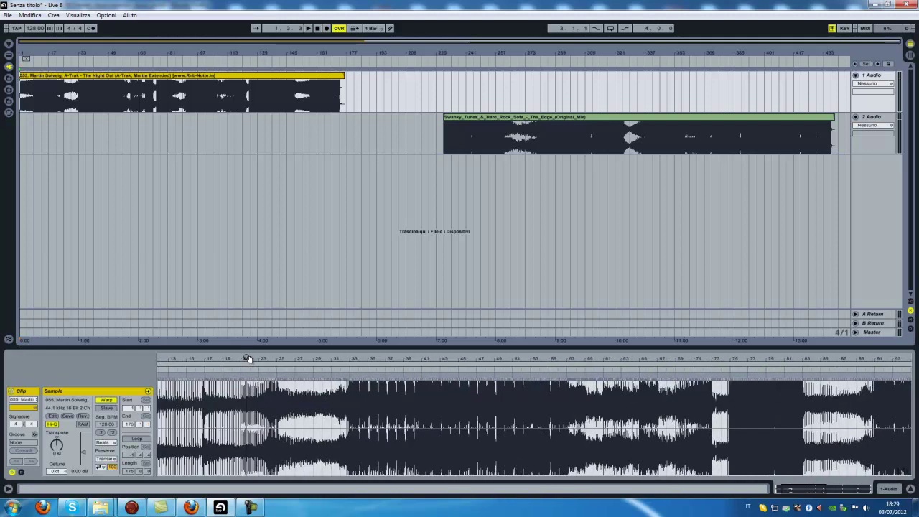
- Enable warping on The Edge clip on track 2 and set 1.1.1 at its first kick transient
click(493, 117)
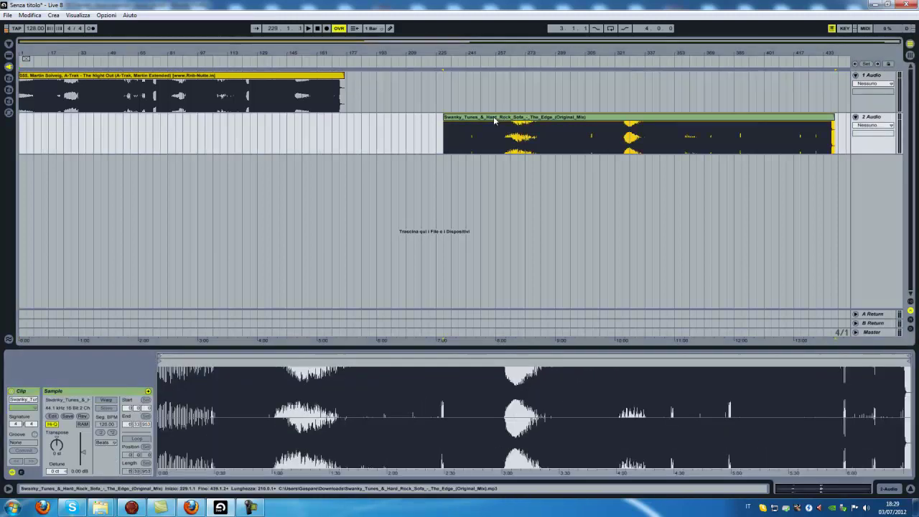
click(108, 400)
drag(160, 361, 159, 361)
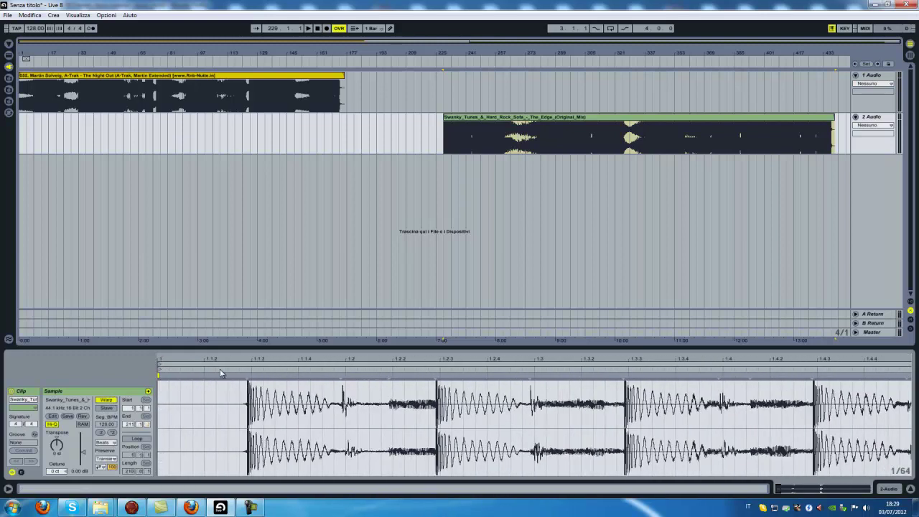
double_click(247, 375)
right_click(246, 375)
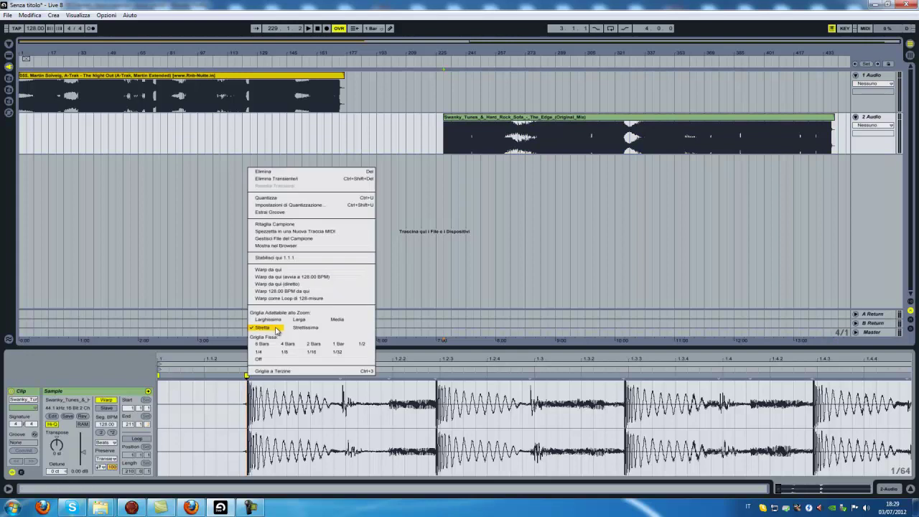
click(291, 260)
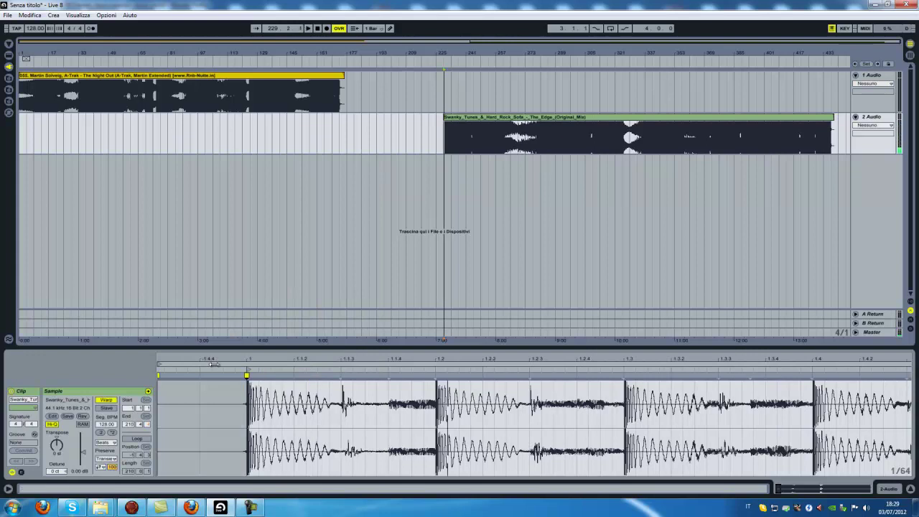
- Refine the start of The Edge clip by setting 1.1.1 exactly at the onset of the first kick's waveform
drag(248, 365, 249, 363)
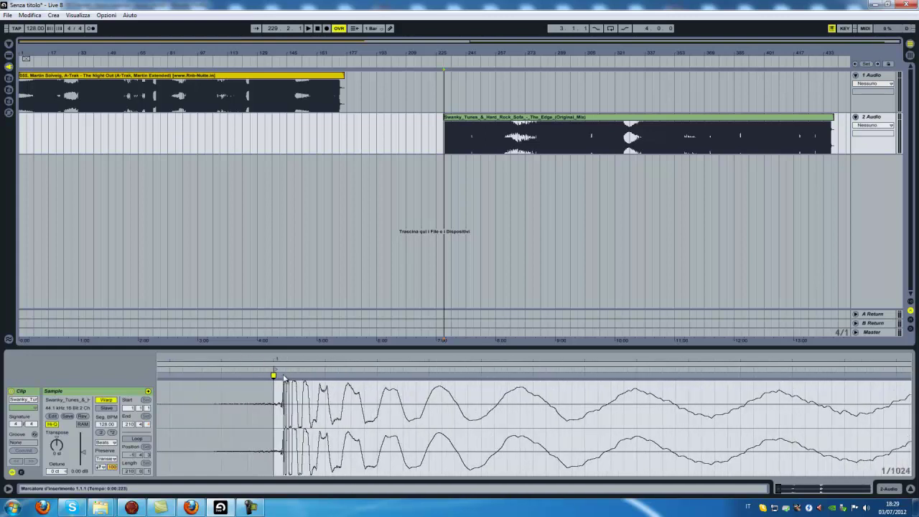
drag(285, 361, 297, 361)
click(292, 375)
right_click(291, 376)
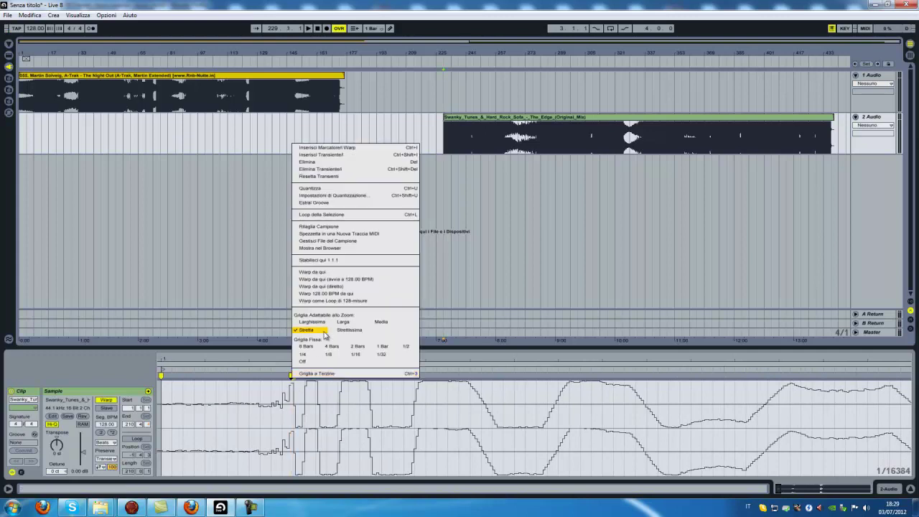
click(340, 260)
key(space)
- Auto-warp The Edge clip from its first kick, starting at 128.00 BPM, and preview the warped audio
right_click(290, 379)
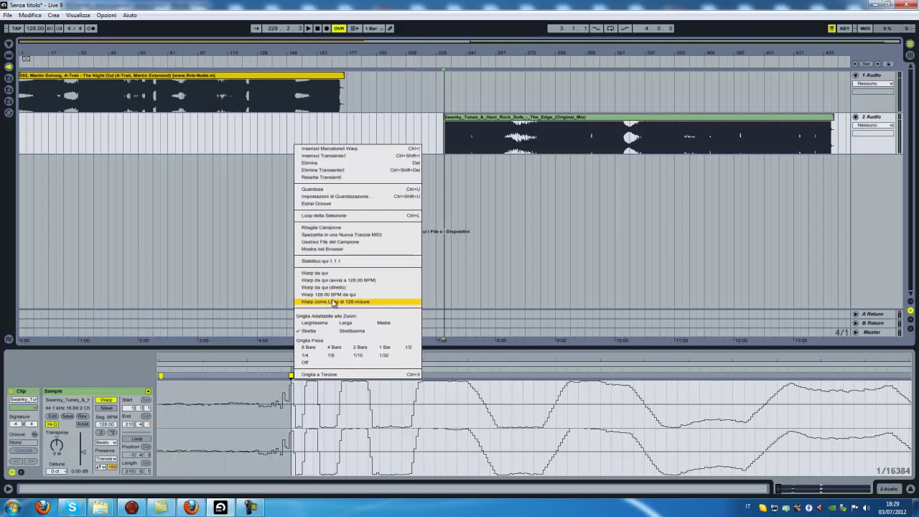
click(348, 281)
mouse_move(308, 354)
mouse_down()
mouse_move(284, 367)
mouse_move(307, 359)
mouse_up()
click(162, 392)
key(space)
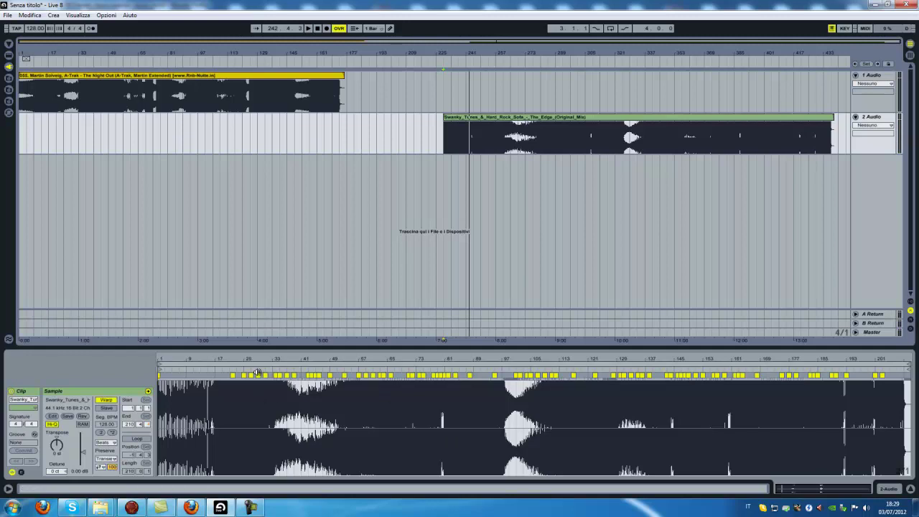
drag(165, 360, 164, 360)
click(113, 443)
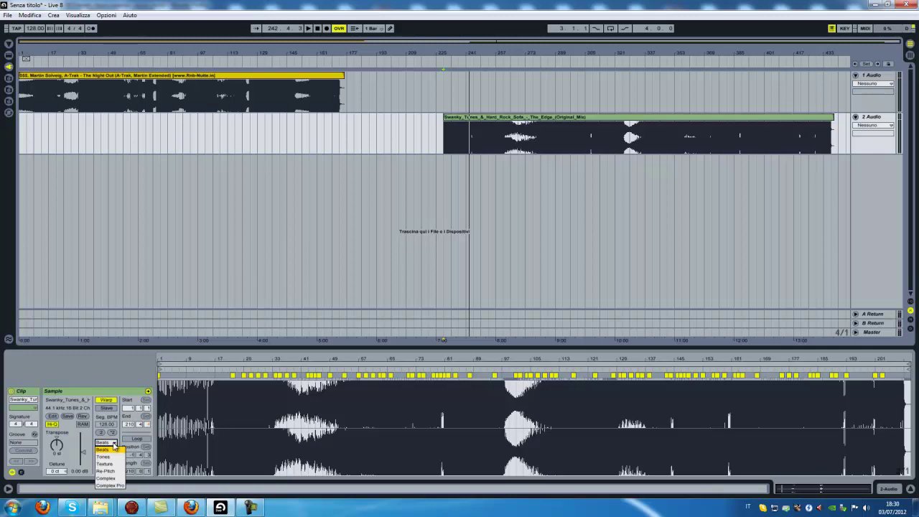
- Move The Edge clip earlier on track 2 to bar 149, where the outro of The Night Out begins
click(445, 126)
drag(445, 126, 349, 127)
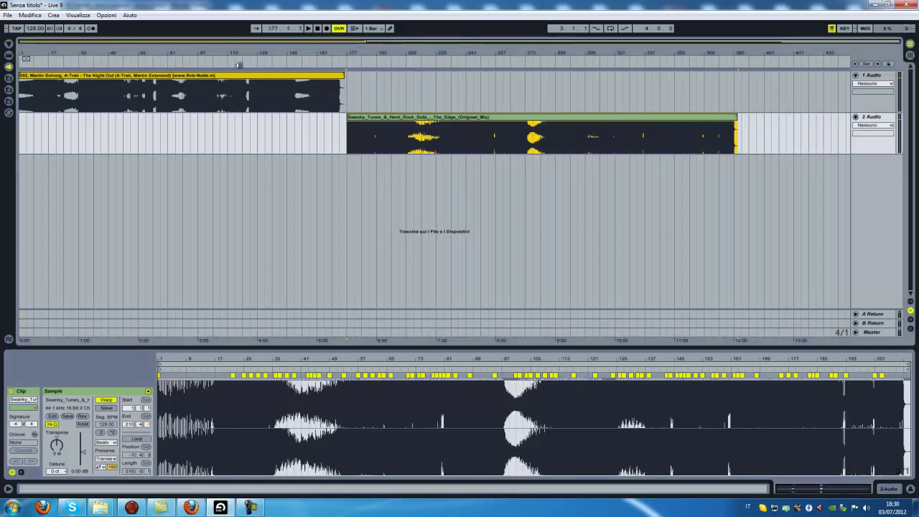
click(275, 61)
drag(290, 55, 288, 55)
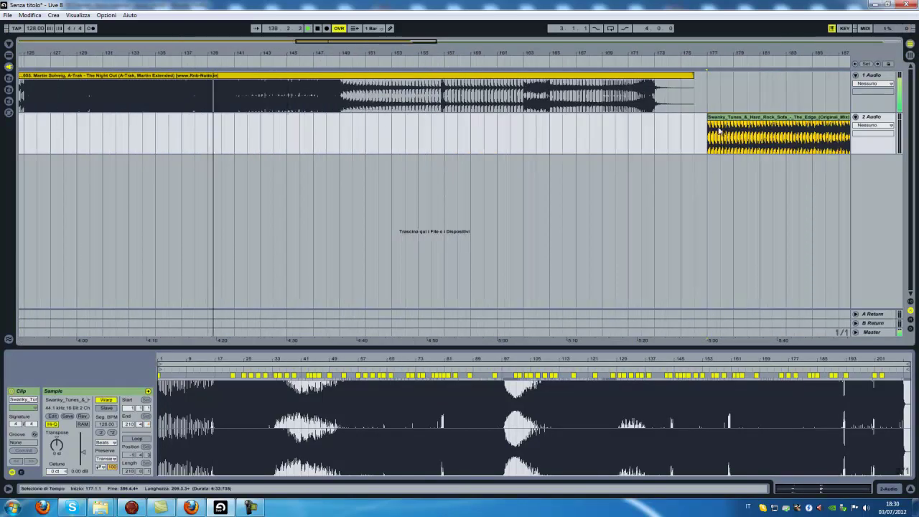
drag(732, 137, 364, 156)
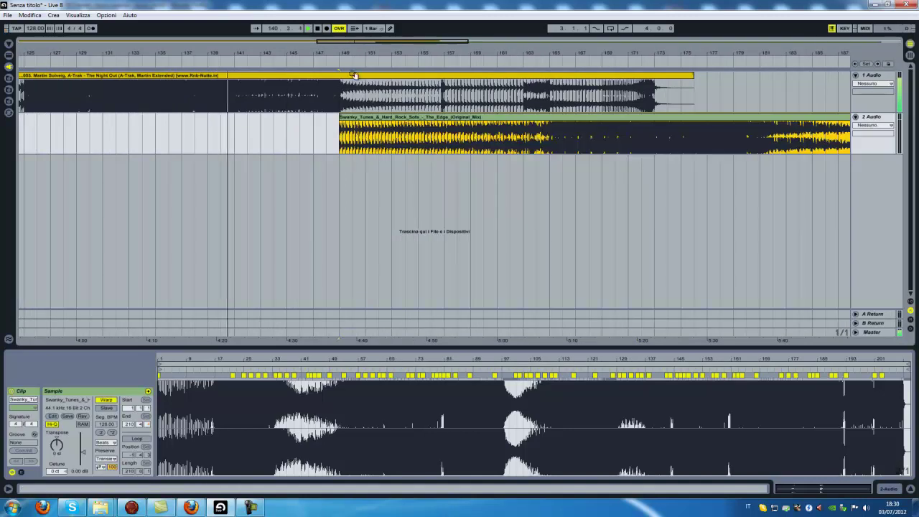
drag(336, 50, 327, 64)
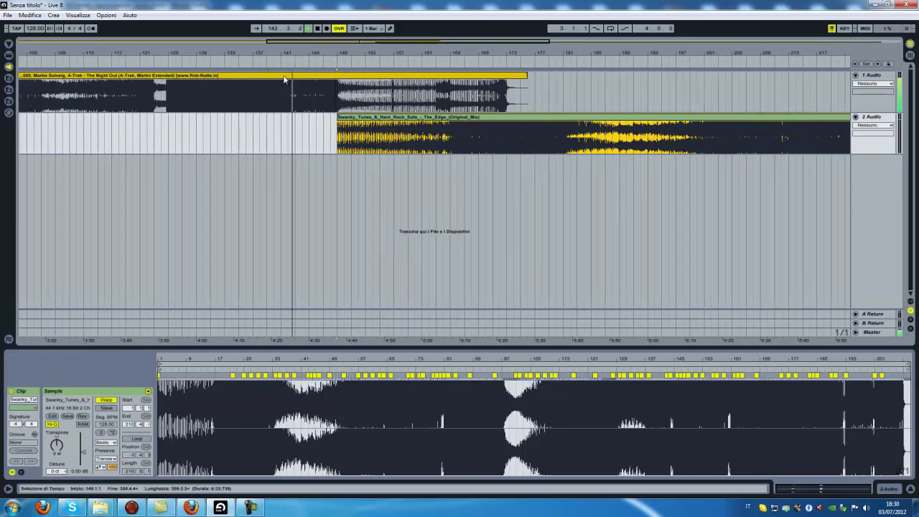
- Move The Edge clip so its first kick starts exactly at bar 141, and play the overlap of both tracks
drag(269, 63, 277, 51)
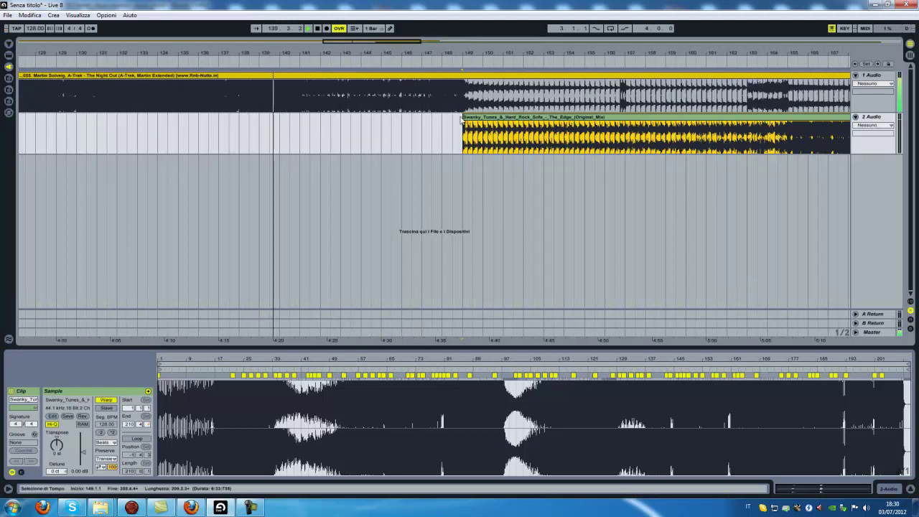
drag(471, 130, 318, 134)
key(space)
drag(301, 57, 303, 59)
drag(456, 130, 361, 134)
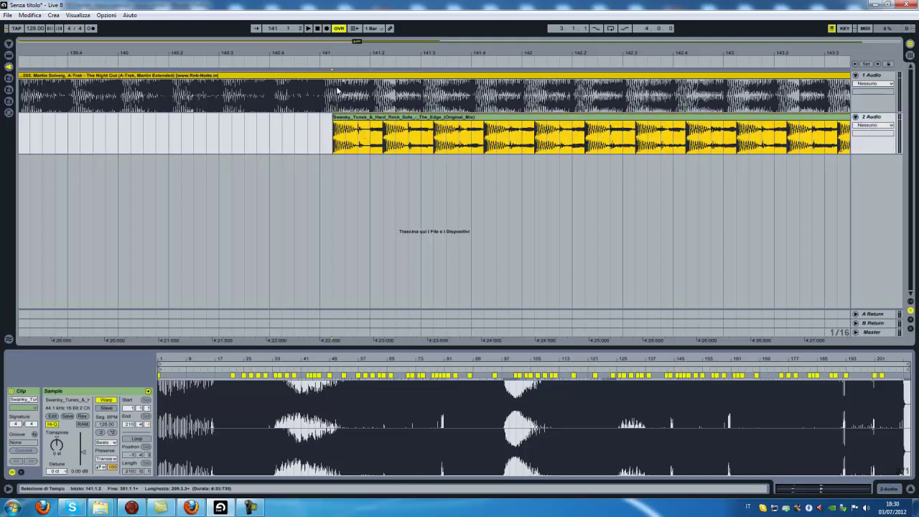
drag(322, 55, 323, 63)
drag(467, 126, 354, 128)
key(space)
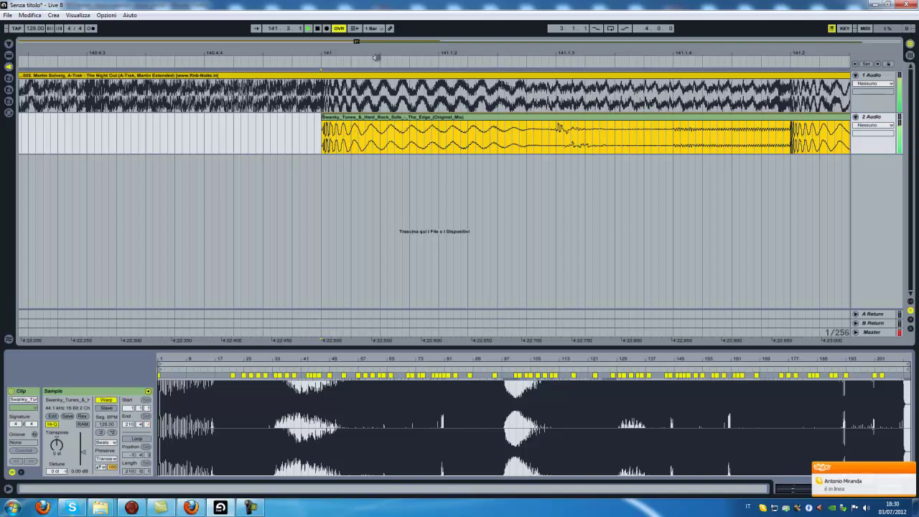
- Show the fades on track 1 and add a fade-out to The Night Out clip from about bar 141 to its end
drag(378, 56, 379, 54)
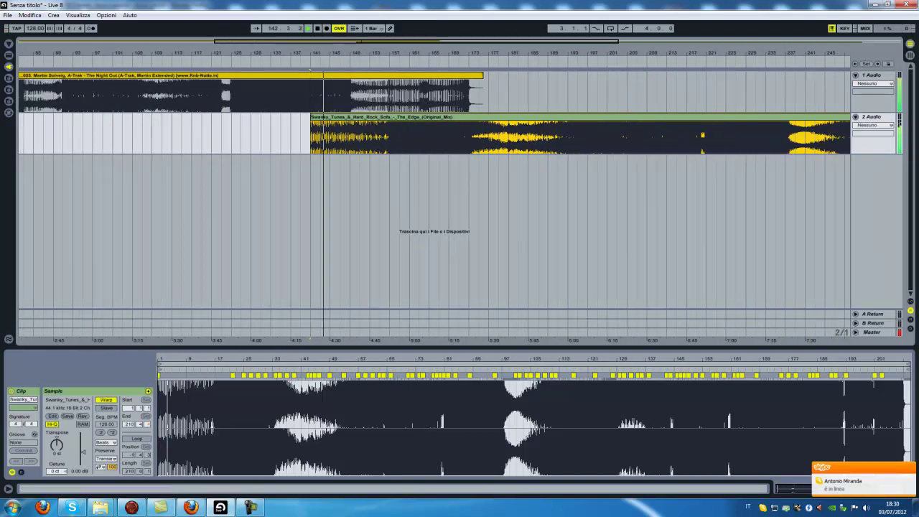
click(889, 84)
click(853, 97)
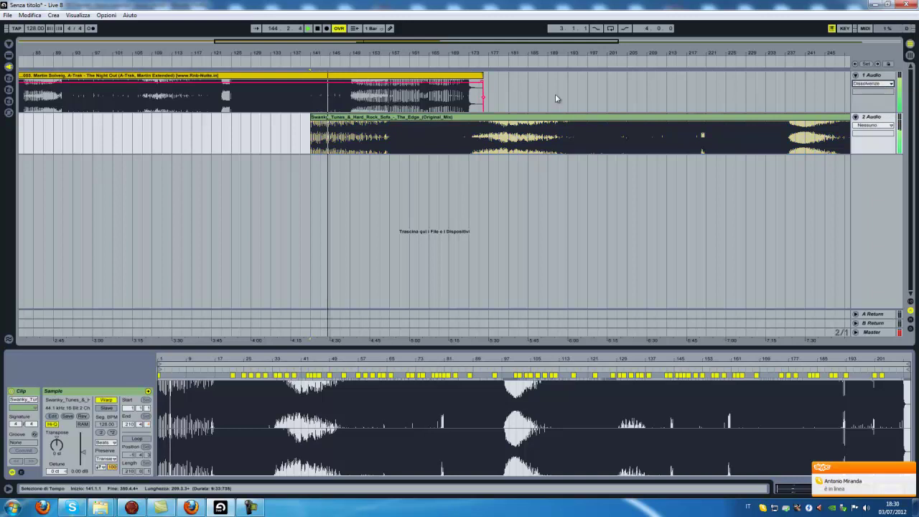
click(482, 86)
drag(483, 85, 312, 105)
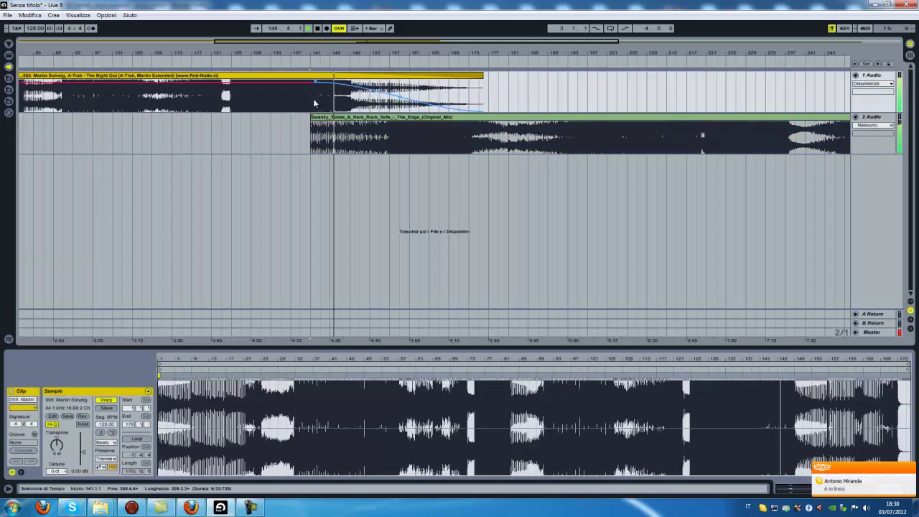
- Listen to the faded transition between the two tracks and stop playback
click(872, 126)
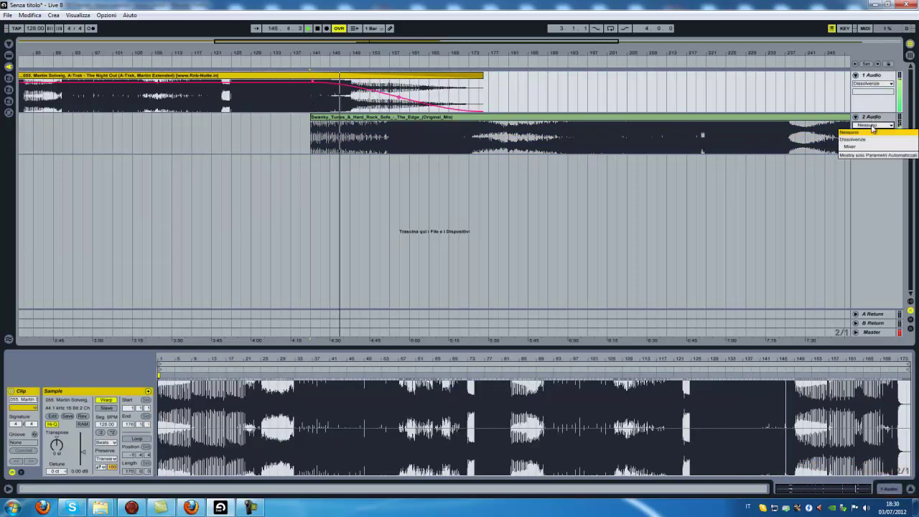
drag(346, 55, 382, 41)
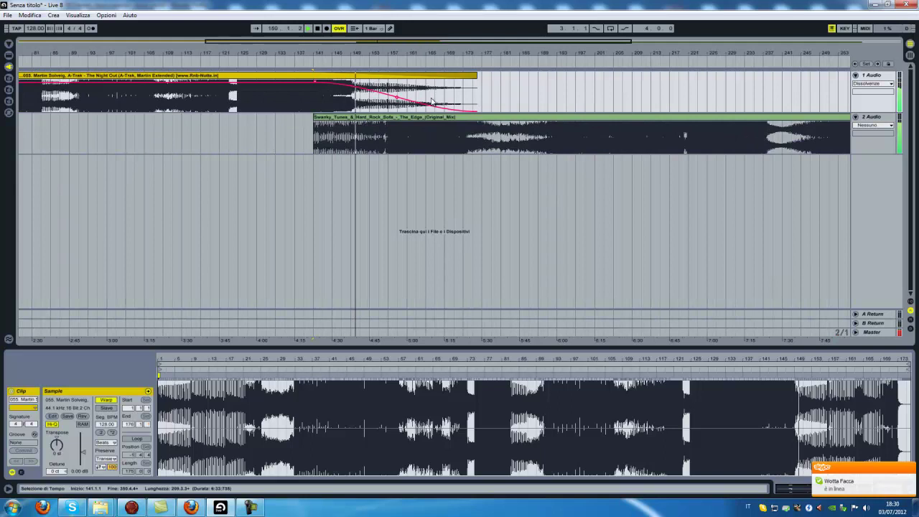
key(space)
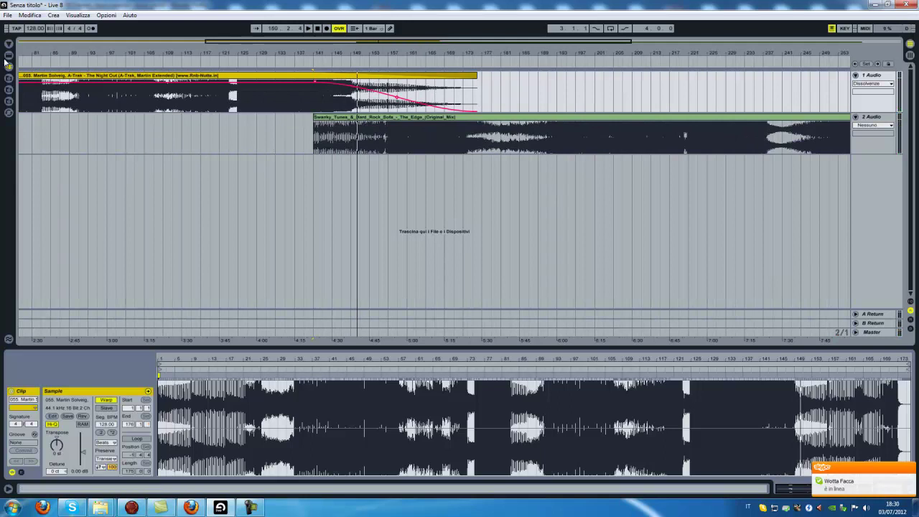
- Add the Limiter audio effect to the Master track
click(9, 57)
scroll(59, 254, down, 3)
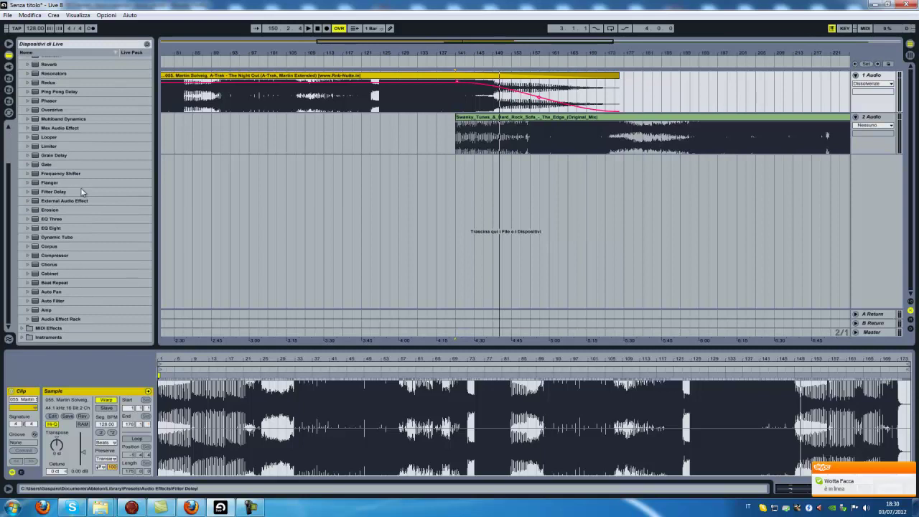
click(433, 62)
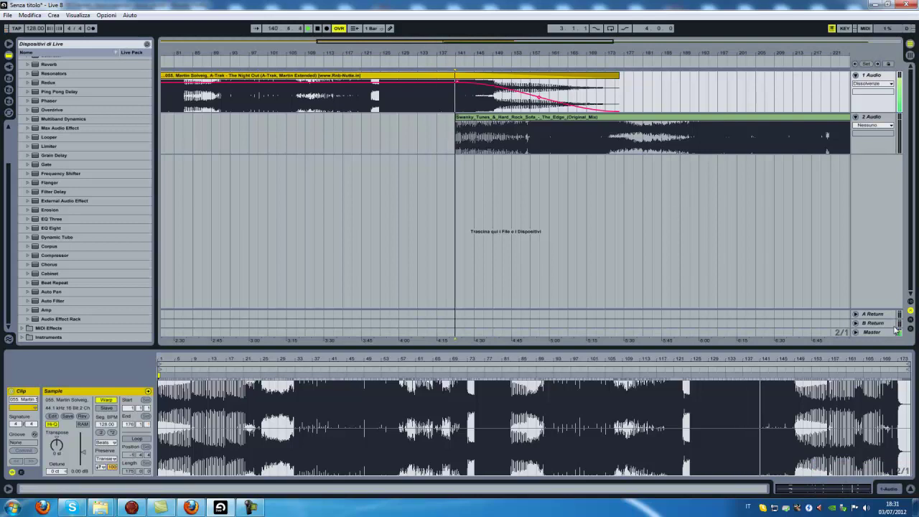
click(855, 333)
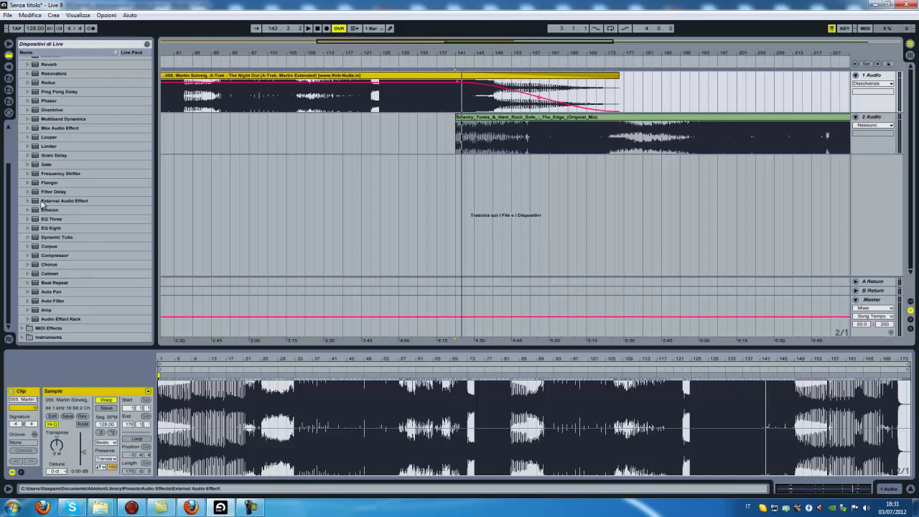
click(49, 145)
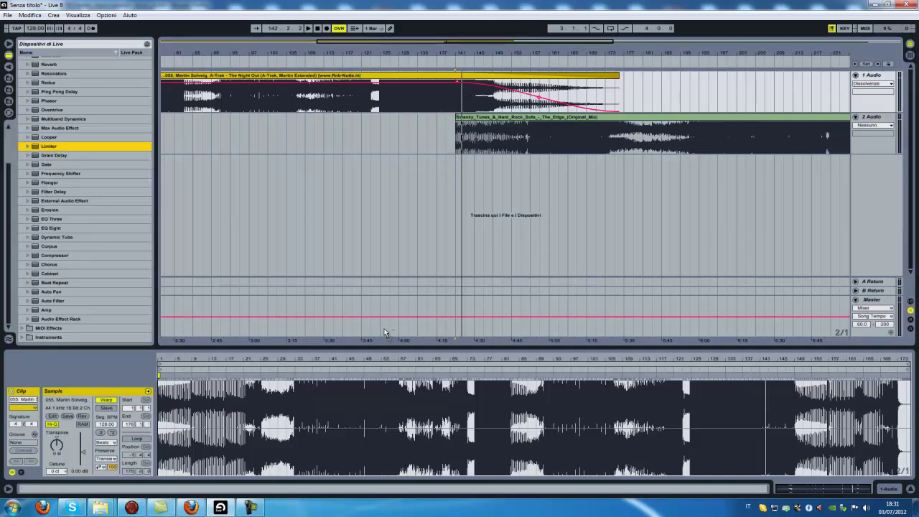
drag(385, 333, 383, 333)
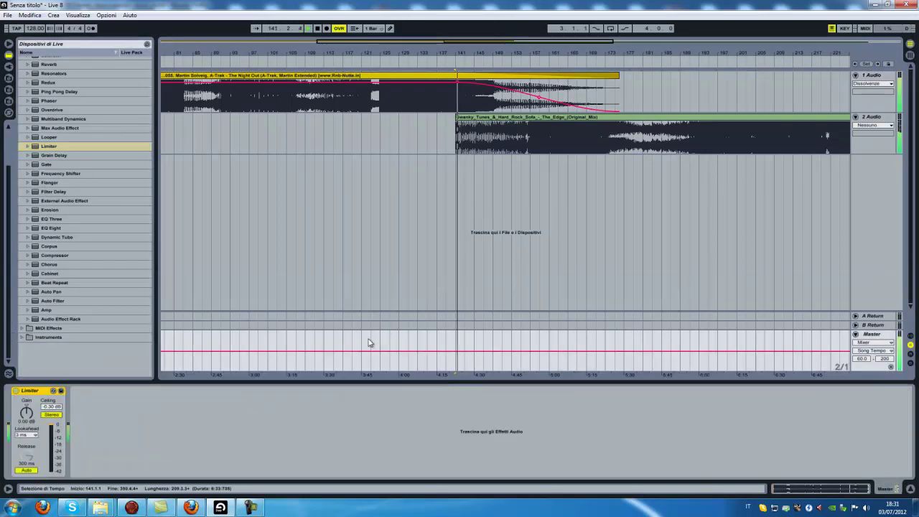
- Play the overlap and reshape The Night Out's fade-out curve so the volume drops only near the end of the clip
drag(467, 53, 463, 73)
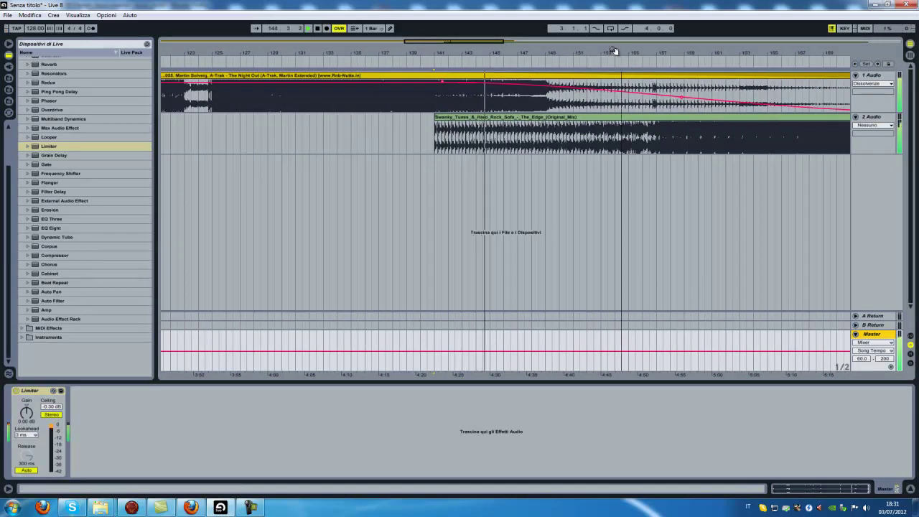
drag(625, 54, 359, 53)
drag(413, 99, 598, 87)
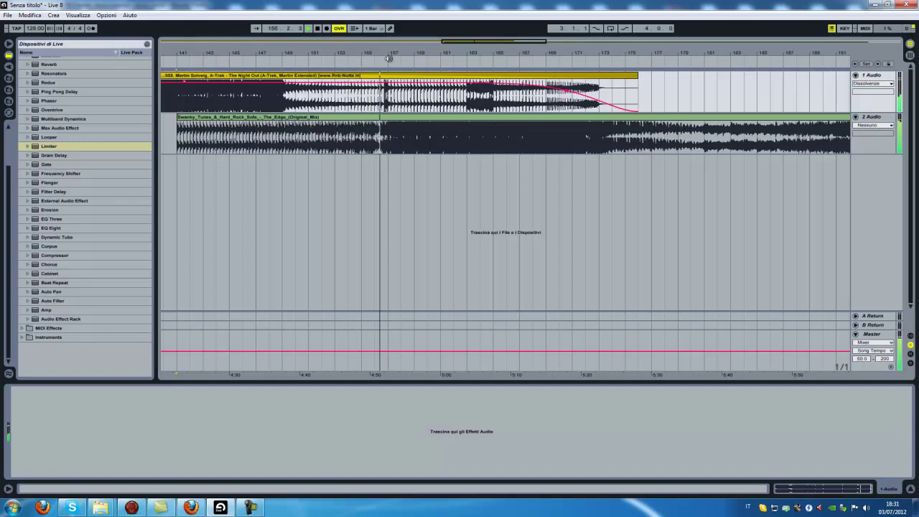
- Listen to the reshaped fade through the end of The Night Out with the device browser hidden, and stop playback
drag(389, 59, 410, 70)
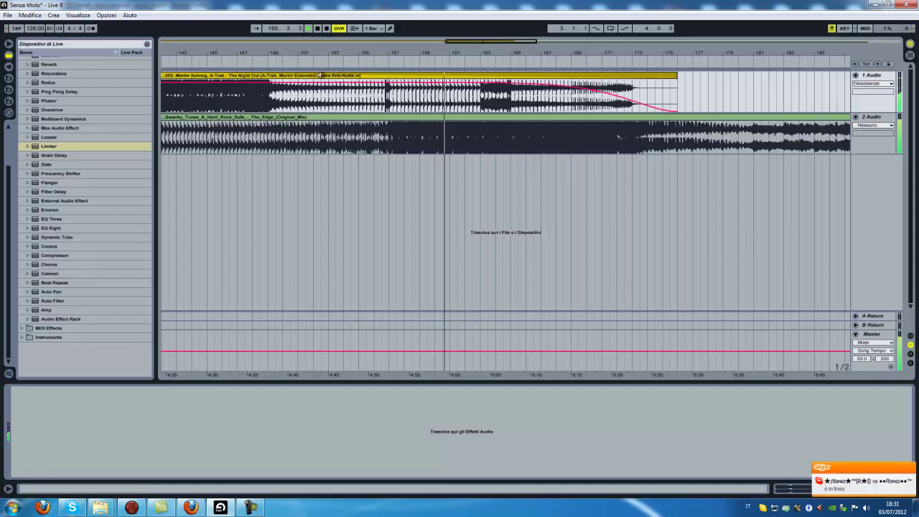
drag(487, 59, 406, 51)
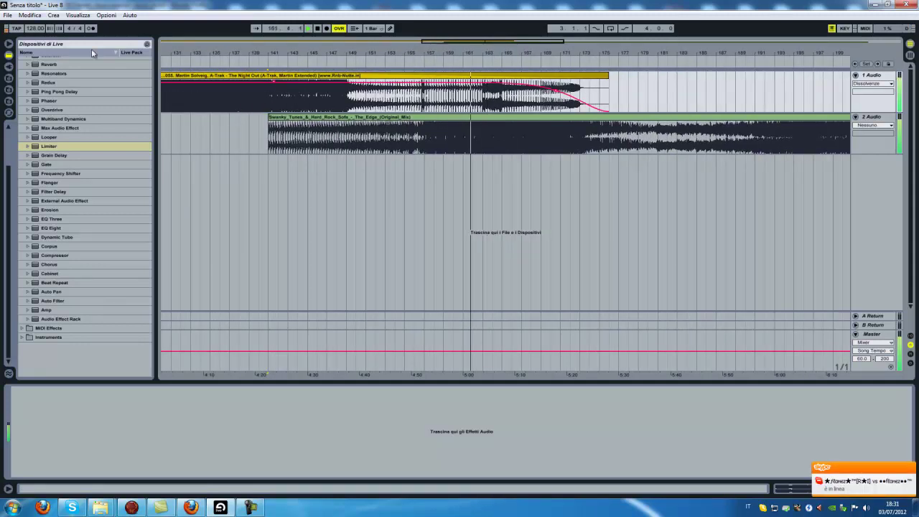
key(ctrl+alt+b)
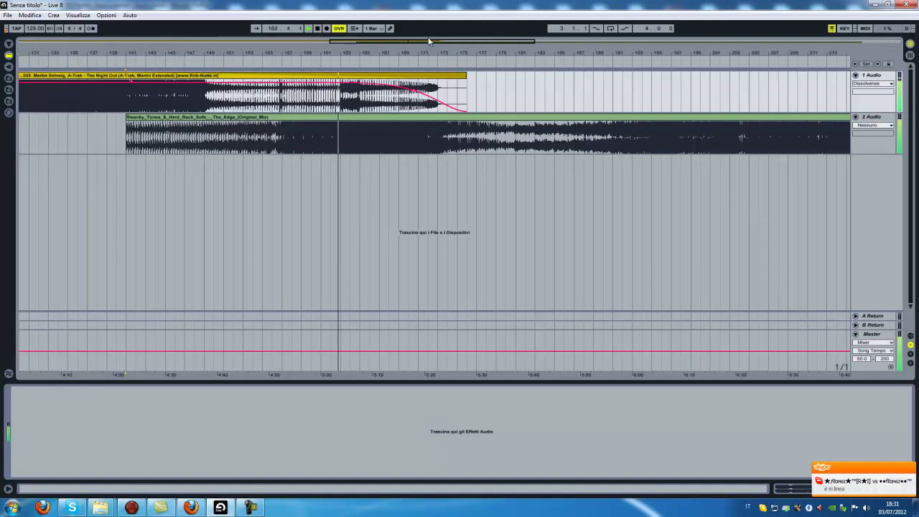
mouse_move(429, 47)
mouse_down()
mouse_move(424, 32)
mouse_move(425, 55)
mouse_up()
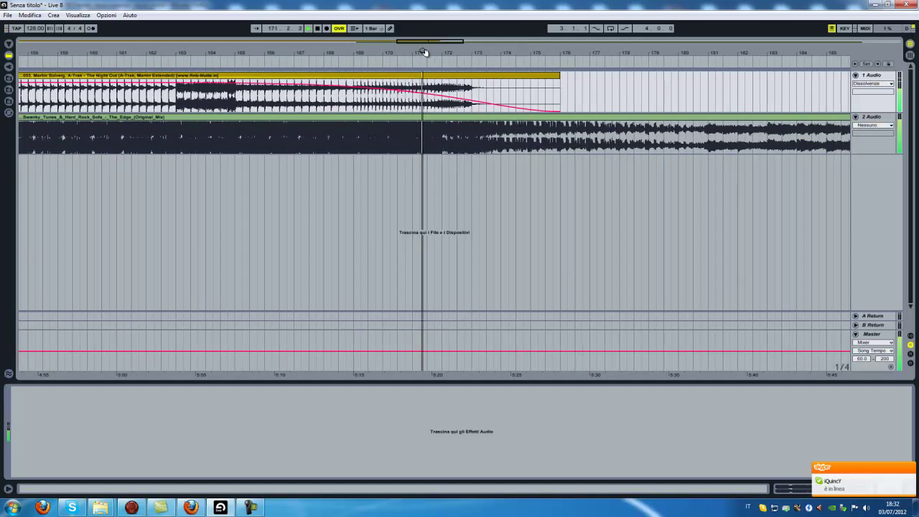
drag(423, 51, 423, 53)
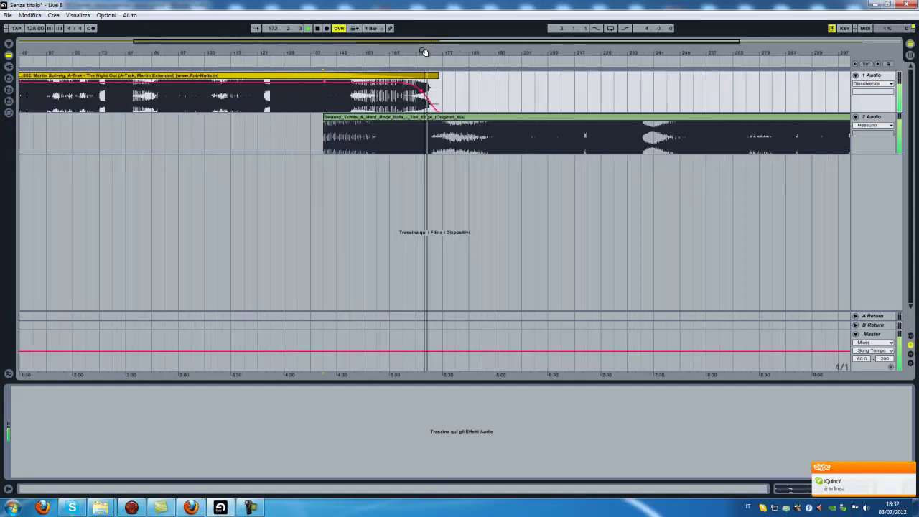
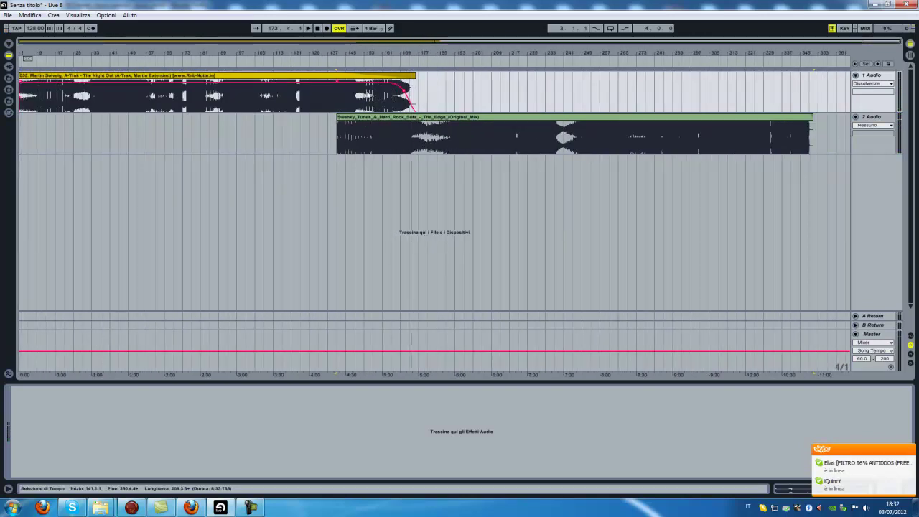
- Play The Night Out around bar 73 to examine its break as a possible transition point
click(186, 58)
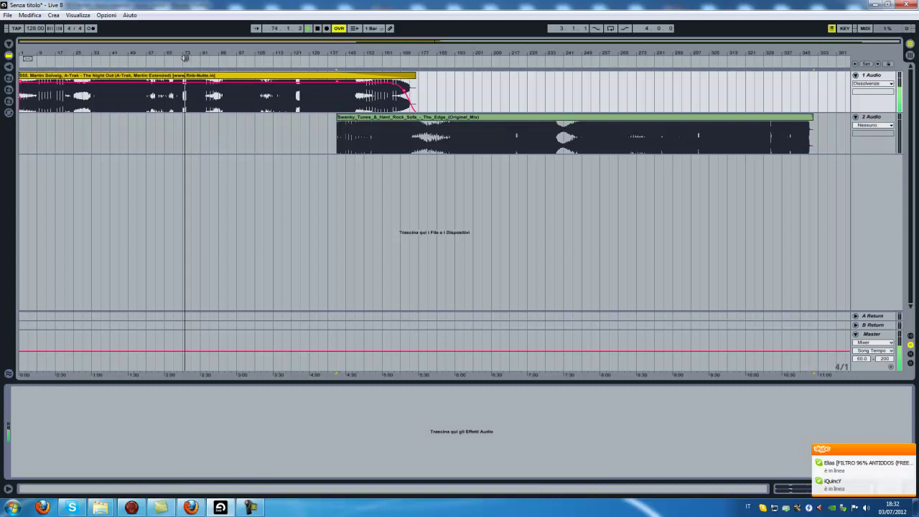
mouse_move(185, 58)
mouse_down()
mouse_move(206, 64)
mouse_move(287, 46)
mouse_up()
click(122, 62)
drag(133, 59, 128, 43)
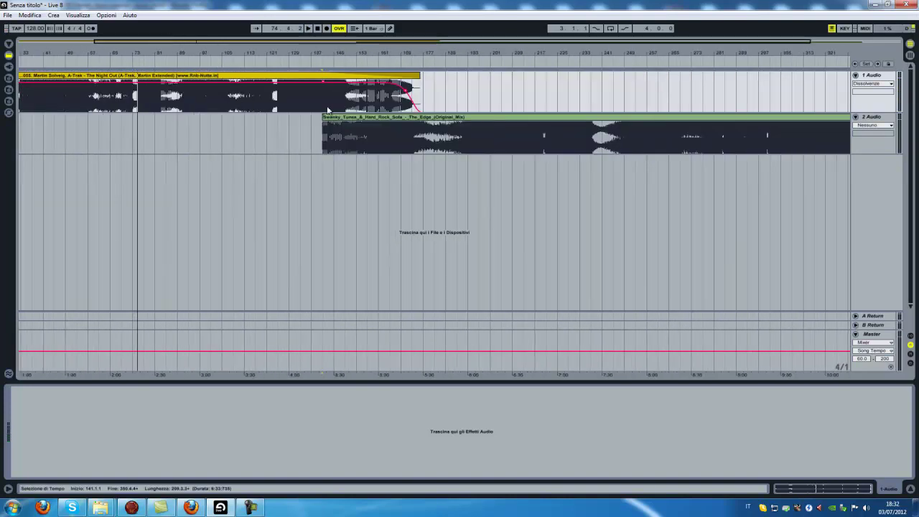
- Play the break near bar 123 and move The Edge clip on track 2 to start at bar 125
click(271, 64)
drag(278, 57, 275, 77)
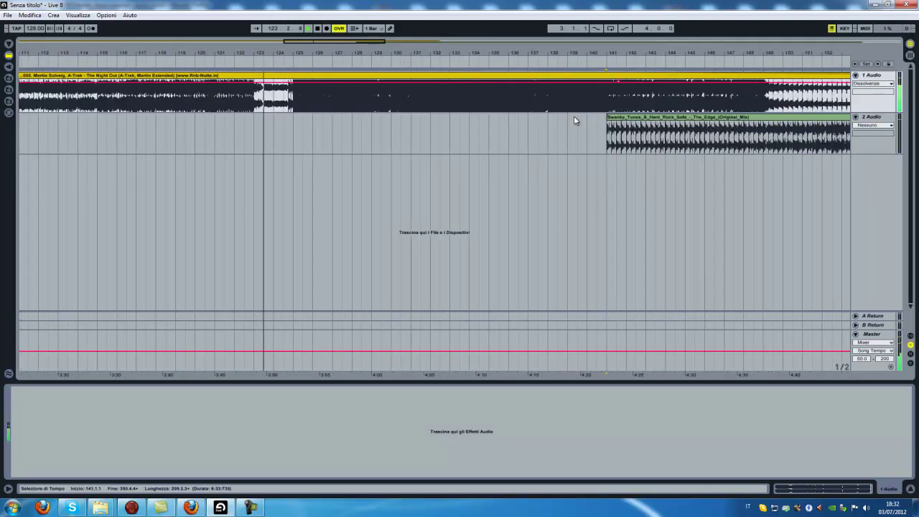
drag(631, 117, 313, 121)
key(space)
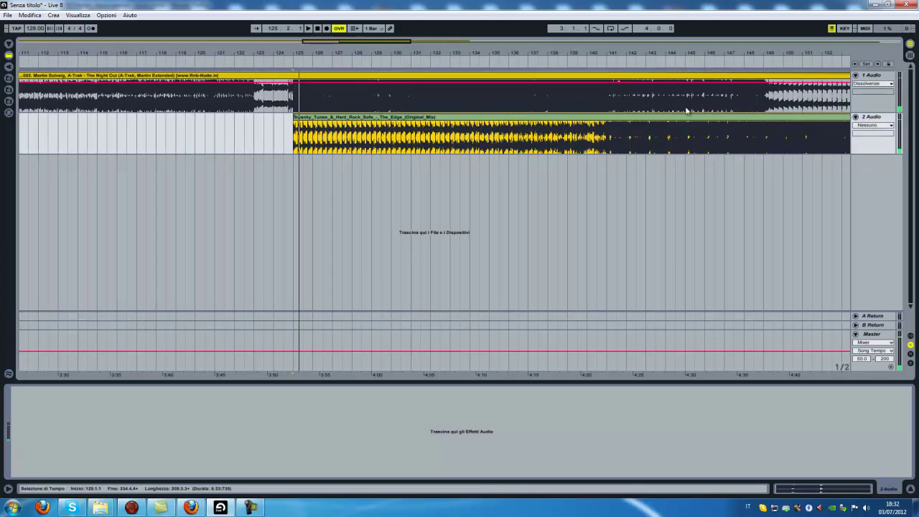
- Delete everything in The Night Out on track 1 from bar 125 onward
drag(318, 55, 330, 65)
click(169, 106)
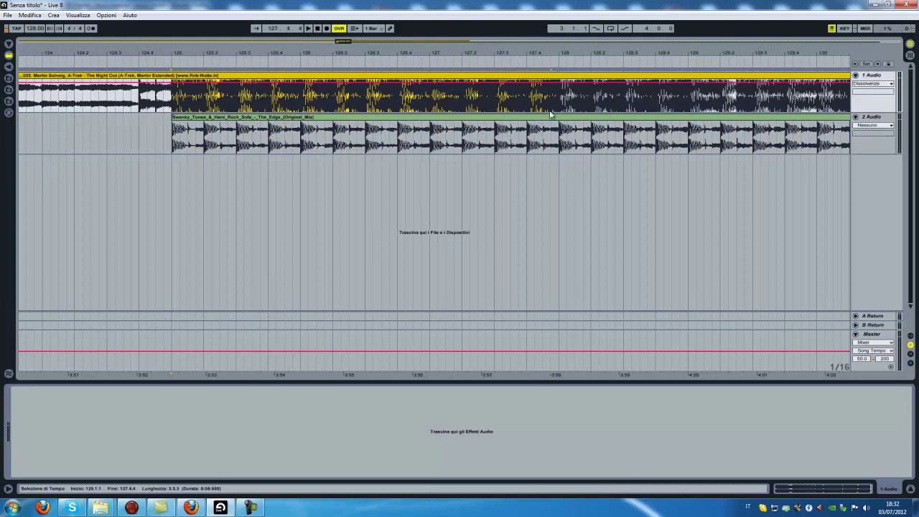
key(Delete)
click(597, 75)
key(Delete)
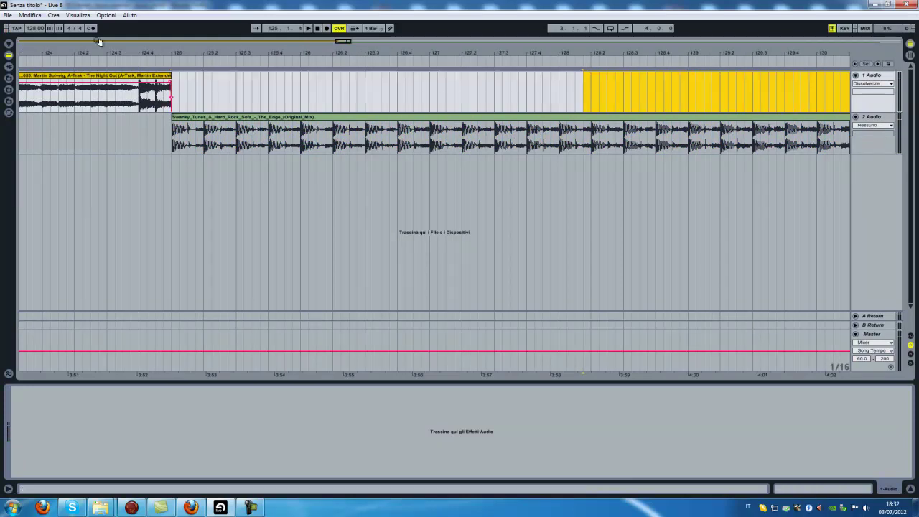
drag(128, 53, 125, 51)
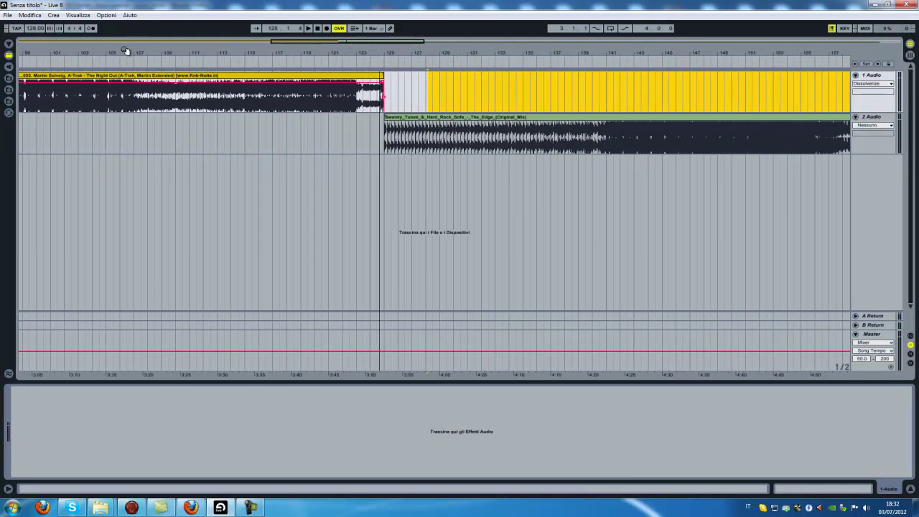
- Load the Pong preset of Ping Pong Delay onto track 1
click(9, 55)
scroll(79, 222, up, 2)
click(49, 153)
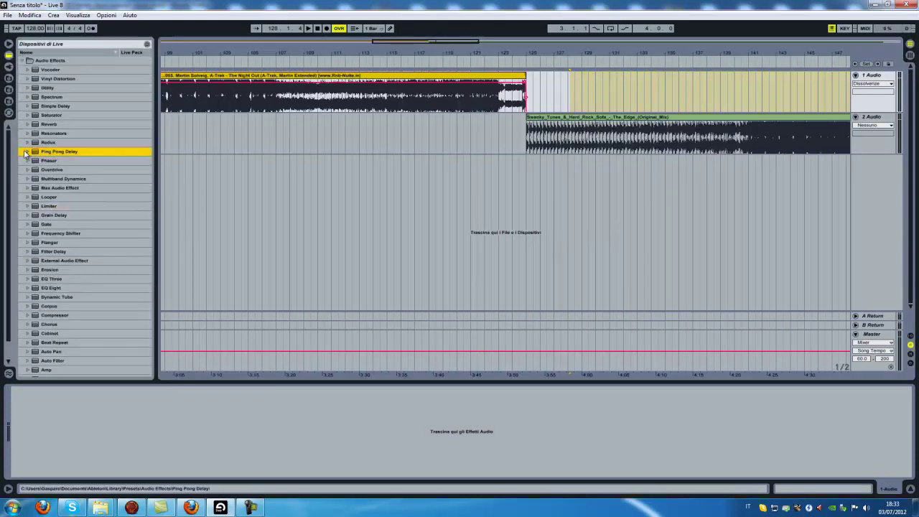
click(27, 152)
click(53, 178)
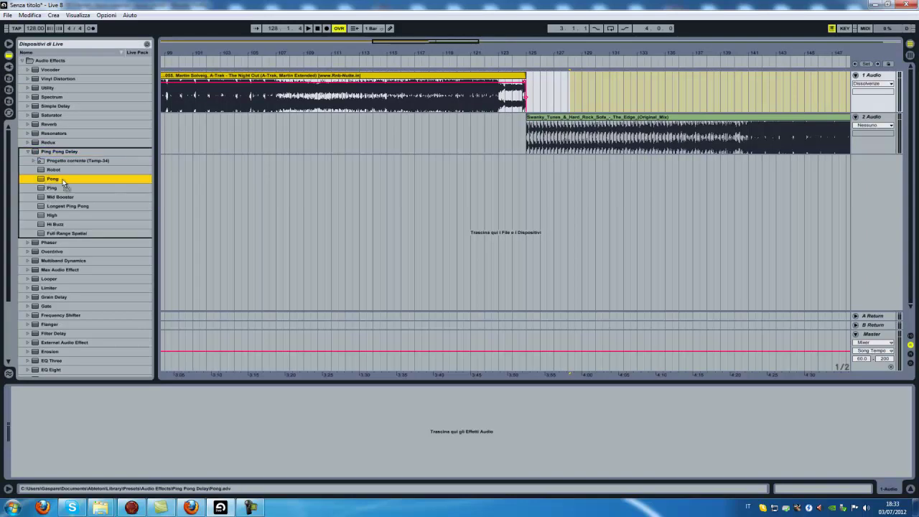
drag(511, 107, 518, 102)
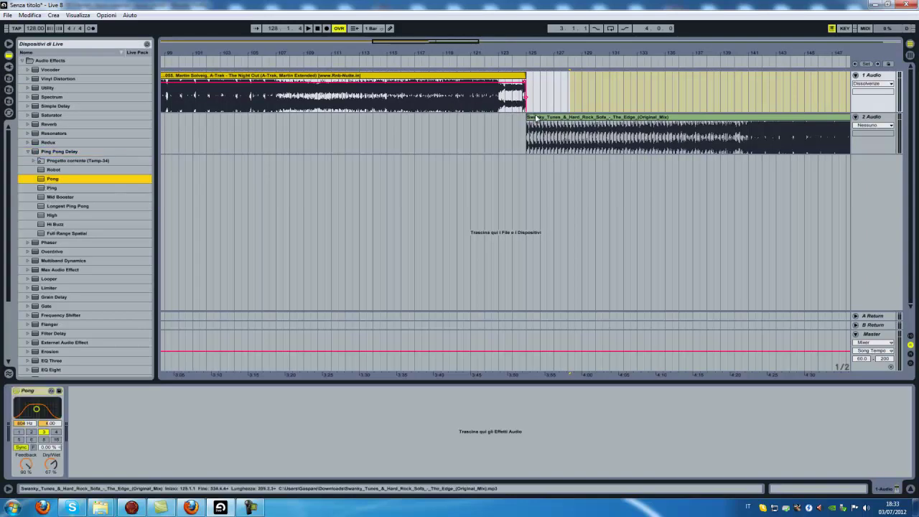
- Show Pong's Device On automation on track 1 and keep the delay off until just before bar 125
click(884, 86)
click(886, 85)
click(866, 108)
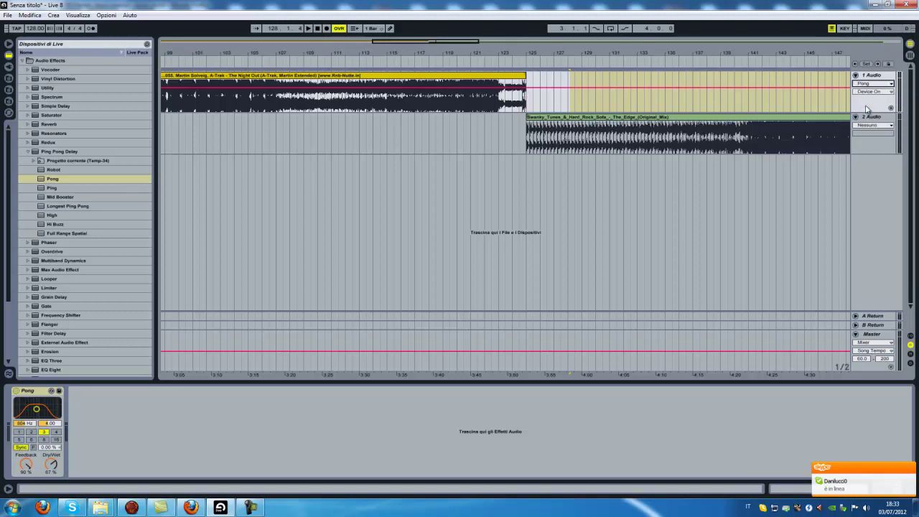
drag(506, 88, 506, 97)
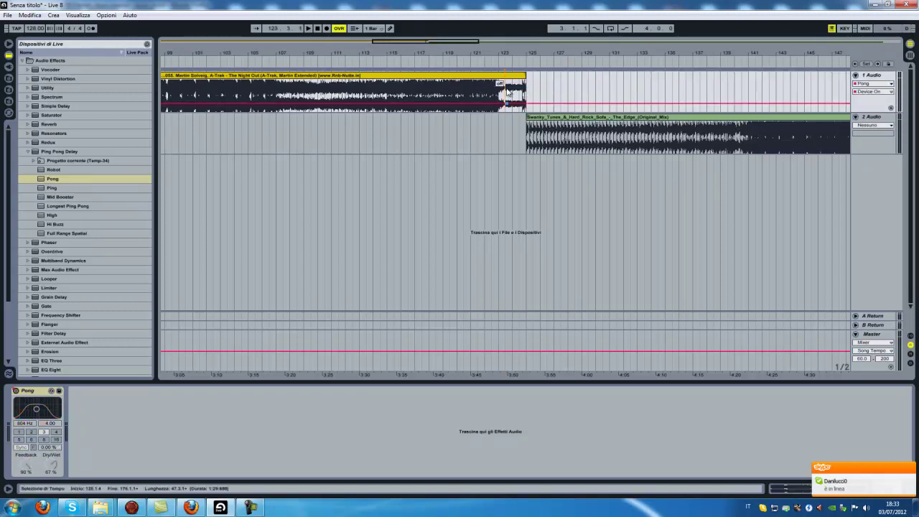
click(521, 103)
- Play the transition, move Pong's switch-on point to just before beat 124.4, and stop playback
key(space)
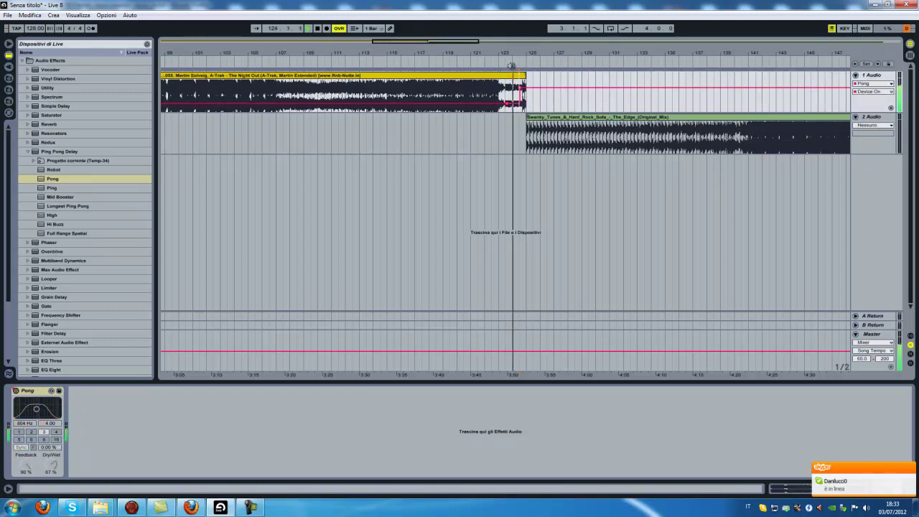
drag(525, 52, 528, 55)
drag(371, 53, 372, 58)
drag(338, 88, 357, 88)
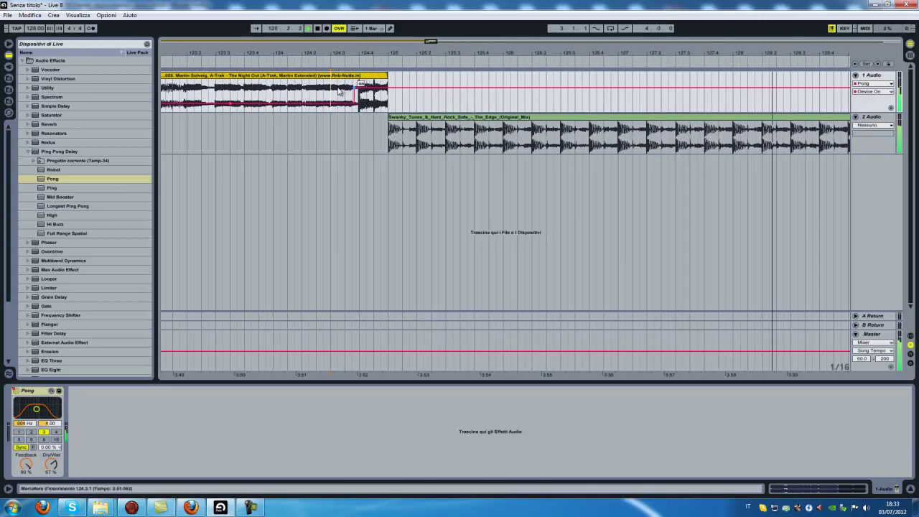
drag(360, 56, 359, 59)
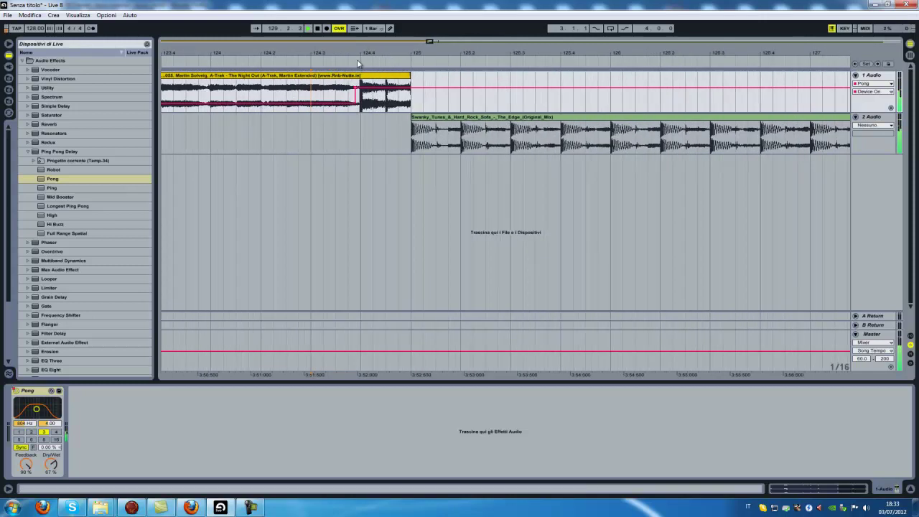
key(minus)
key(minus)
key(minus)
key(minus)
key(minus)
key(minus)
key(minus)
key(space)
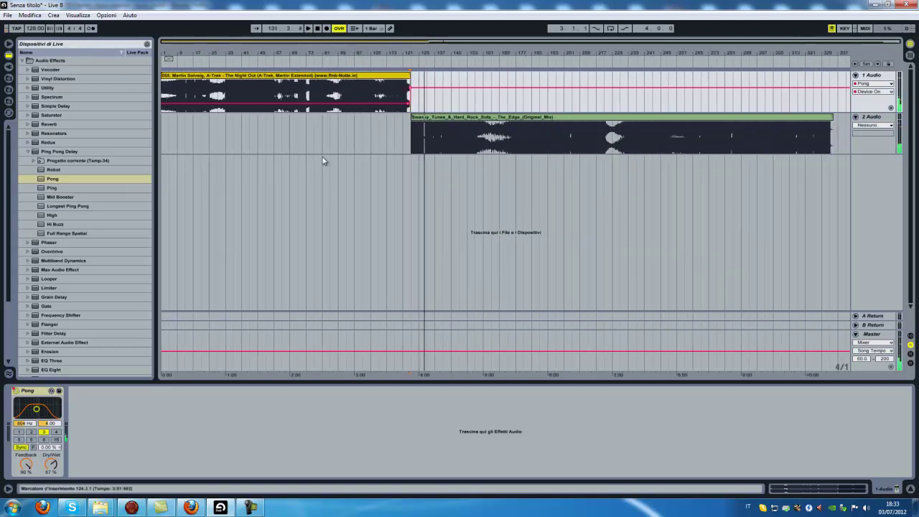
click(318, 29)
- Copy about the first 15.5 bars of The Night Out and paste them on track 1 at bar 125
drag(164, 51, 165, 111)
key(space)
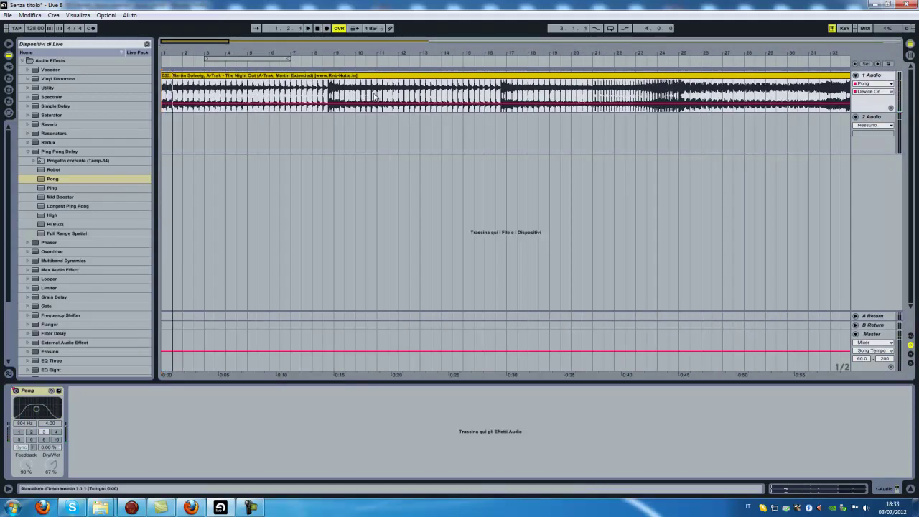
drag(498, 99, 162, 100)
drag(377, 55, 307, 106)
click(307, 106)
key(ctrl+v)
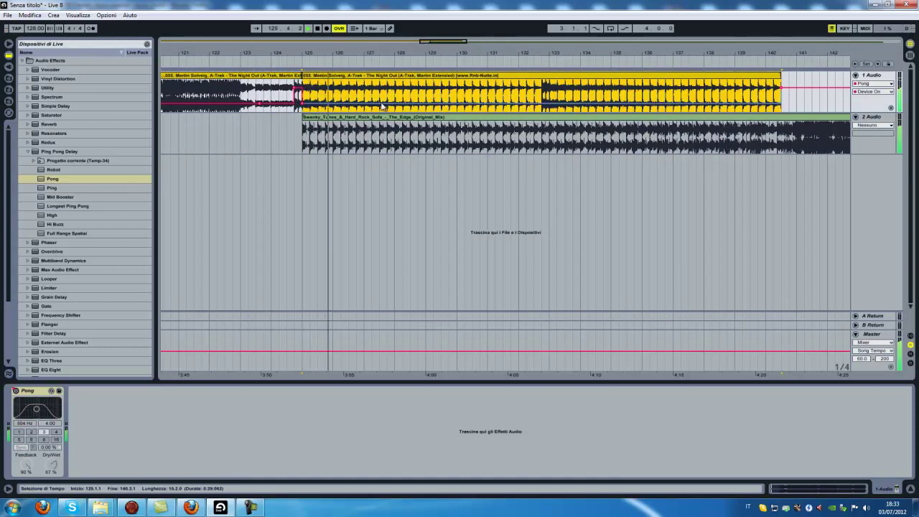
- Listen to the pasted intro over The Edge and turn Pong's Device On automation off after the pasted clip
drag(723, 49, 722, 48)
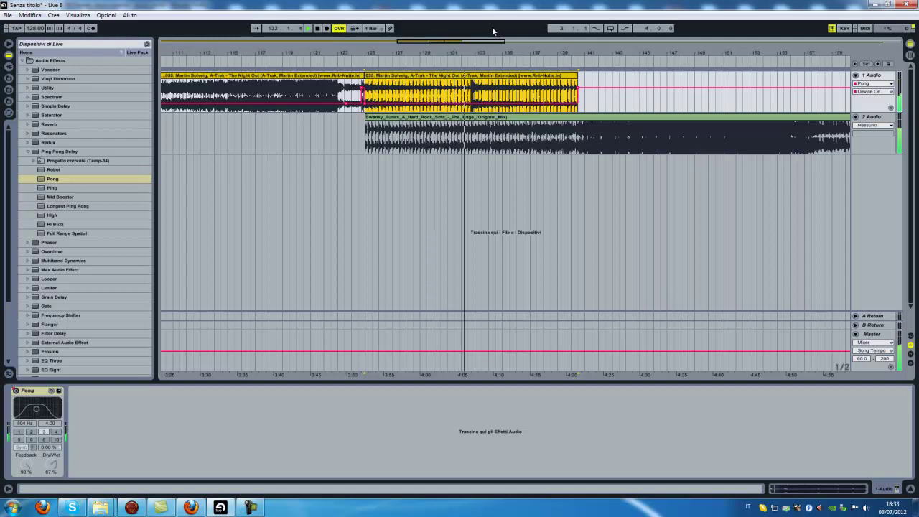
drag(486, 59, 487, 56)
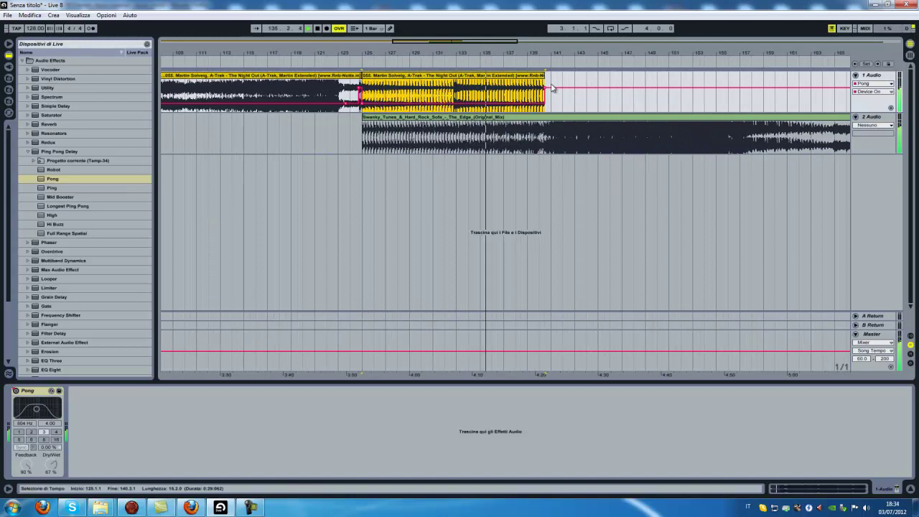
click(502, 76)
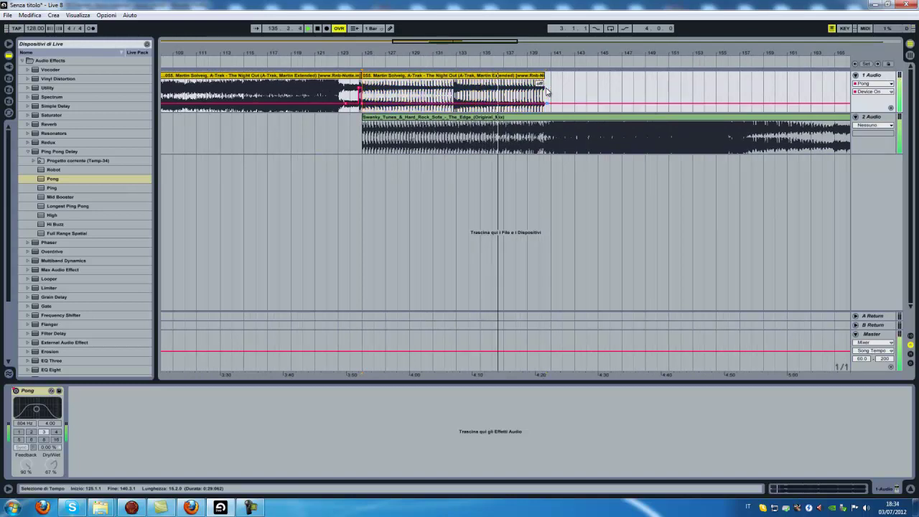
- Listen to the end of the layered intro and to The Edge's passage leading up to bar 157
drag(456, 54, 455, 55)
right_click(395, 79)
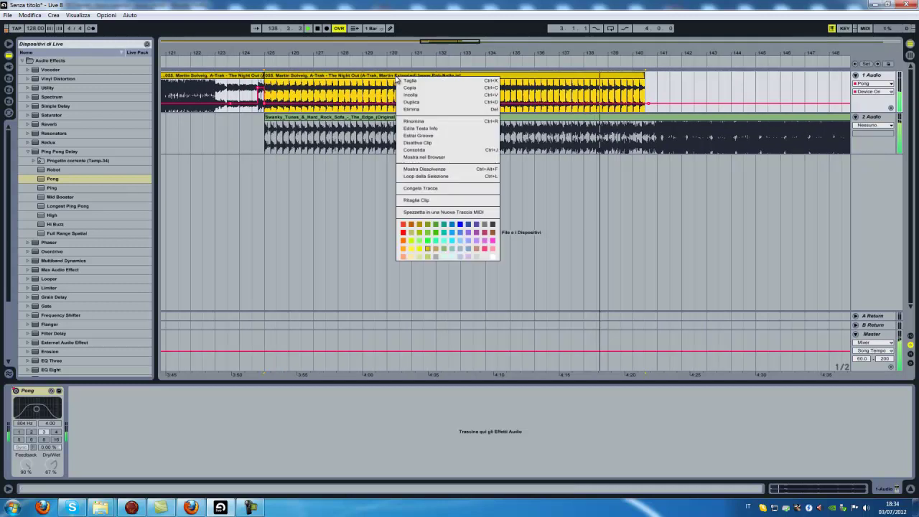
click(410, 84)
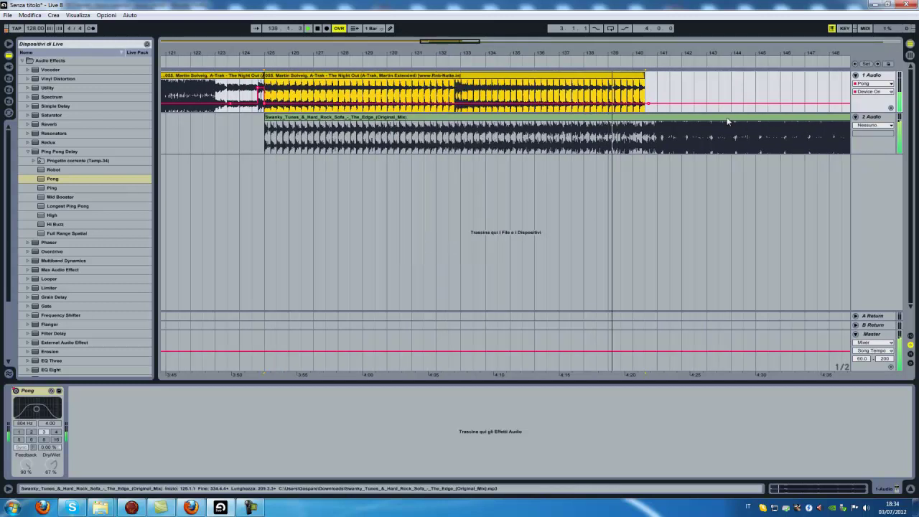
click(646, 92)
mouse_move(648, 54)
mouse_down()
mouse_move(634, 55)
mouse_move(648, 55)
mouse_up()
key(space)
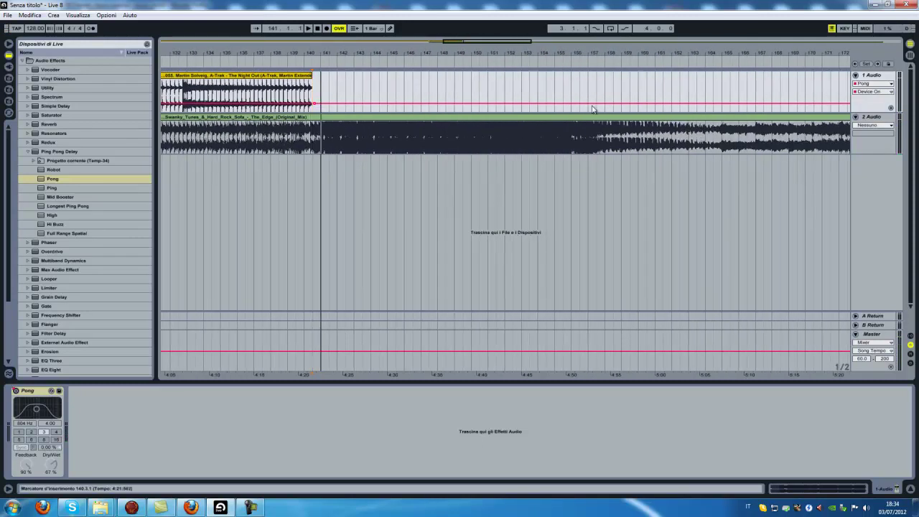
drag(568, 59, 578, 58)
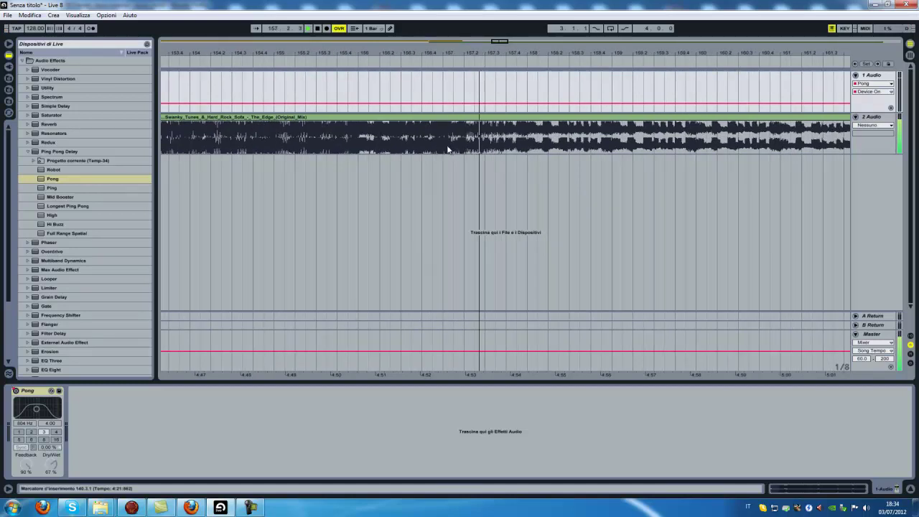
click(424, 61)
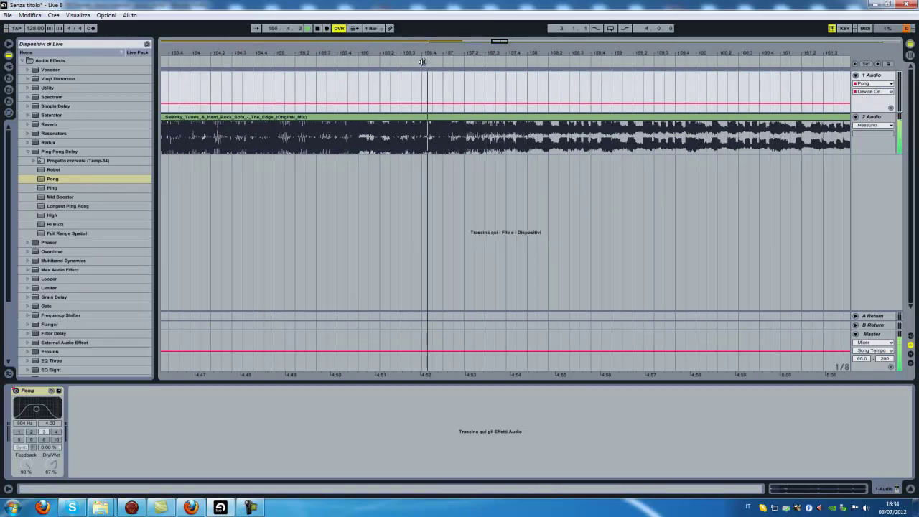
drag(459, 52, 459, 52)
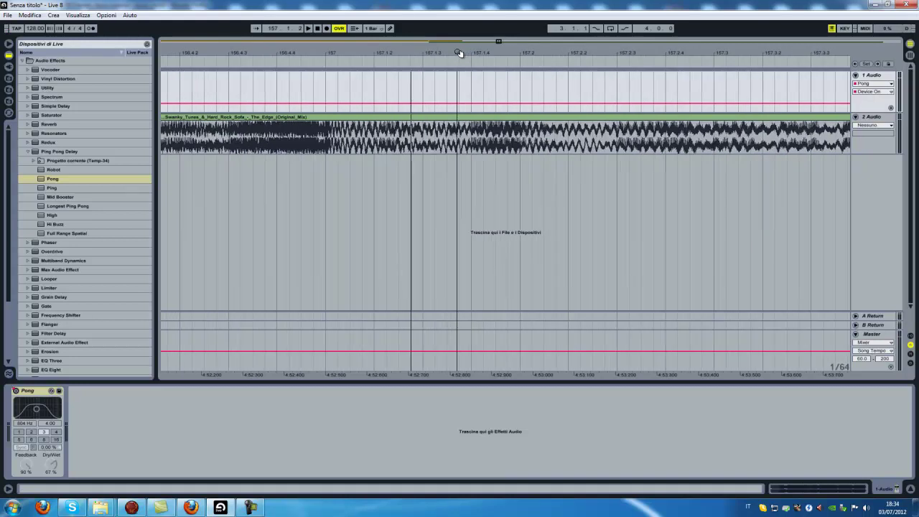
- Split The Edge on track 2 at 156.4.4 and at bar 157
click(325, 138)
drag(325, 138, 301, 134)
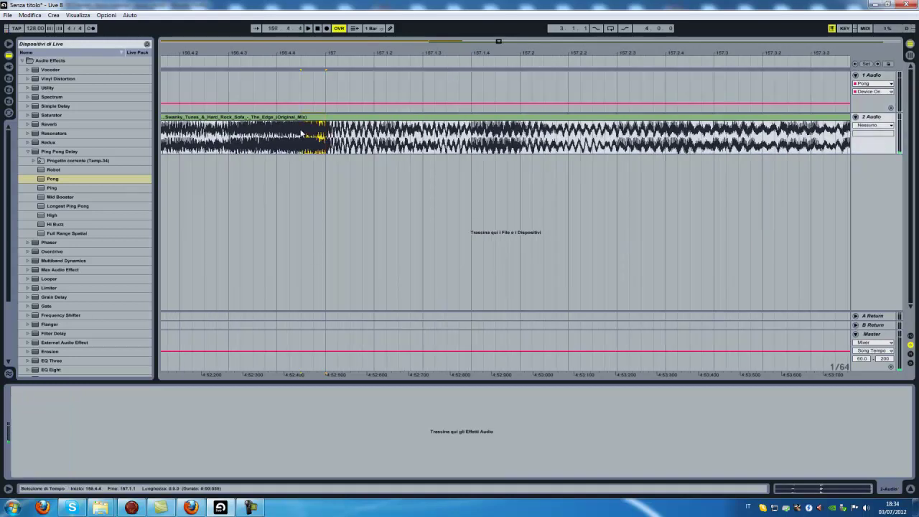
key(ctrl+e)
drag(281, 51, 281, 51)
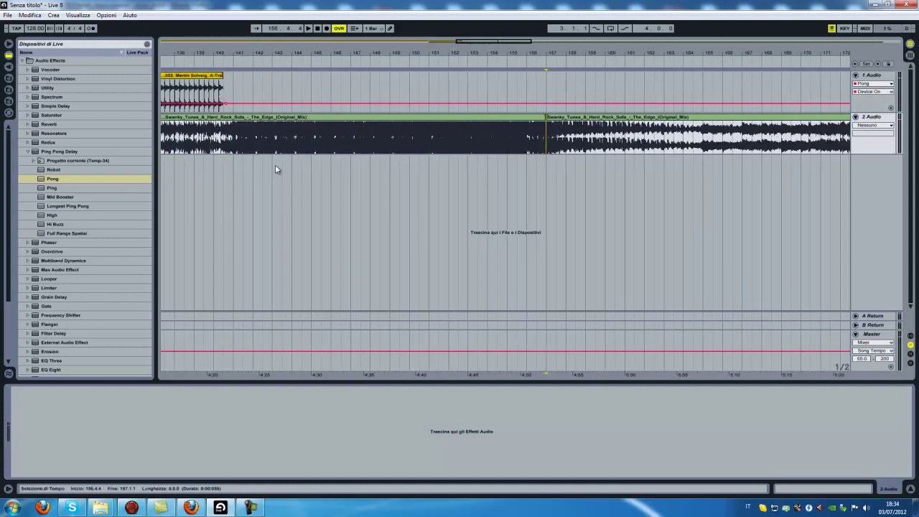
- Delete the section of The Edge from bar 141 to bar 157 on track 2, including the leftover fragment near bar 150
click(238, 139)
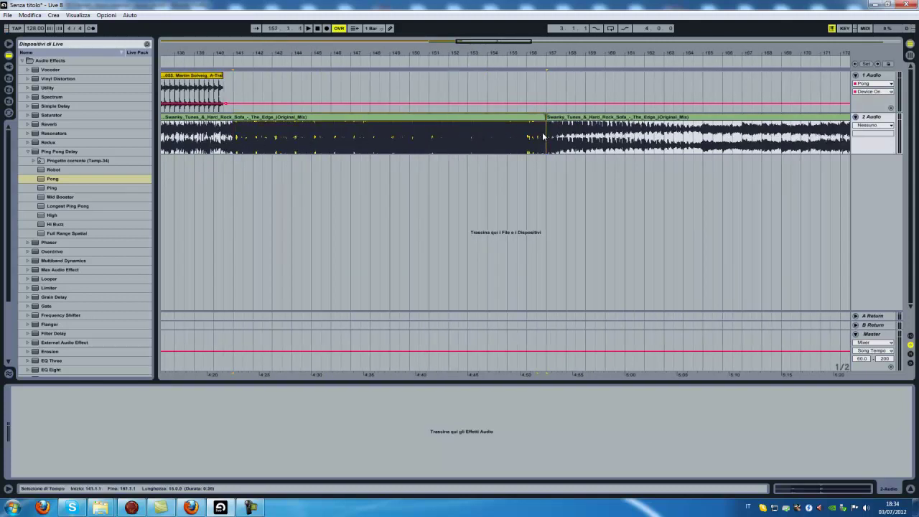
drag(546, 54, 546, 56)
key(Up)
click(503, 129)
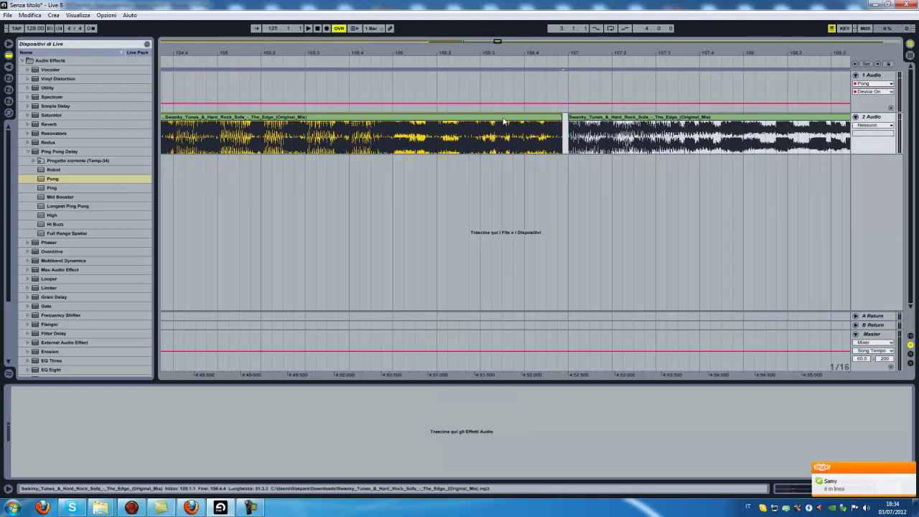
mouse_move(465, 59)
mouse_down()
mouse_move(460, 53)
mouse_move(462, 60)
mouse_up()
drag(328, 137, 315, 135)
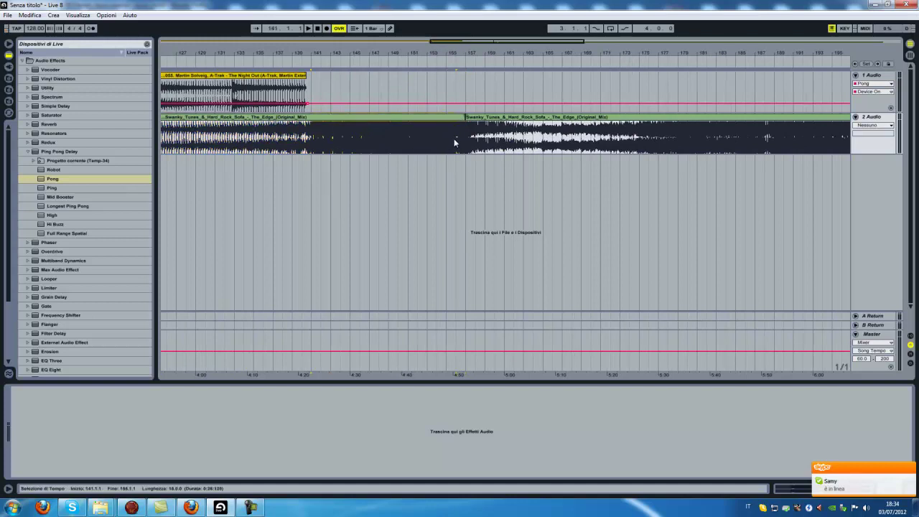
key(Delete)
key(Delete)
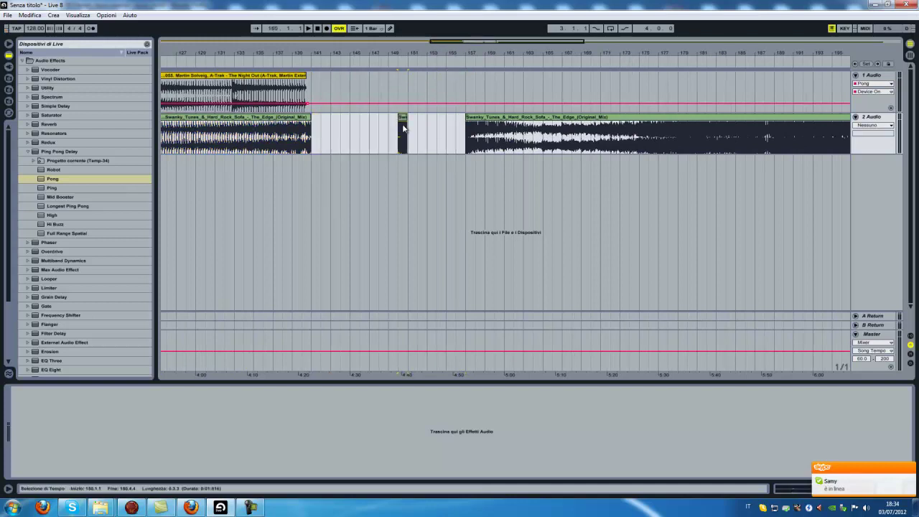
click(403, 127)
- Move the clip of The Edge starting at bar 157 back to bar 141, directly after its first part
click(298, 61)
drag(303, 53, 303, 57)
key(space)
click(396, 117)
mouse_move(397, 51)
mouse_down()
mouse_move(385, 49)
mouse_move(399, 48)
mouse_up()
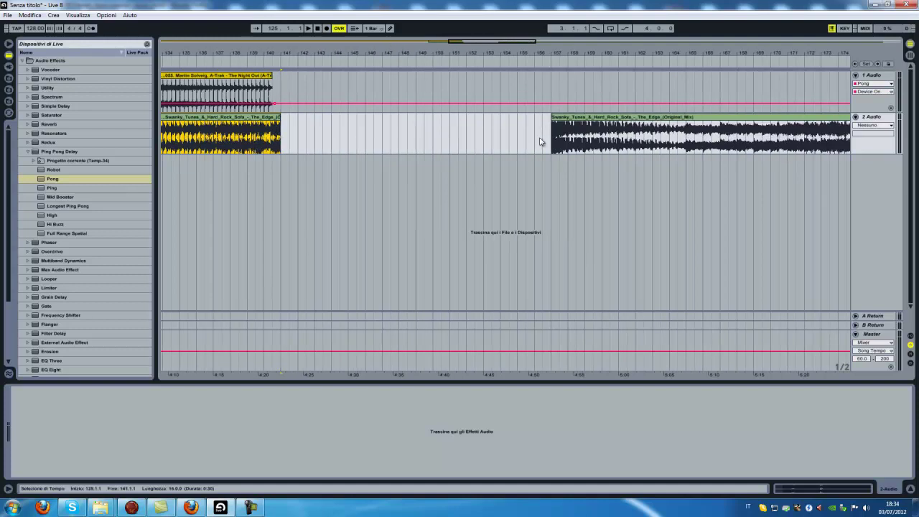
drag(568, 123, 309, 137)
- Play the transition around bar 125 and shift Pong's switch-off point slightly past the bar line
key(space)
drag(253, 54, 416, 51)
click(423, 55)
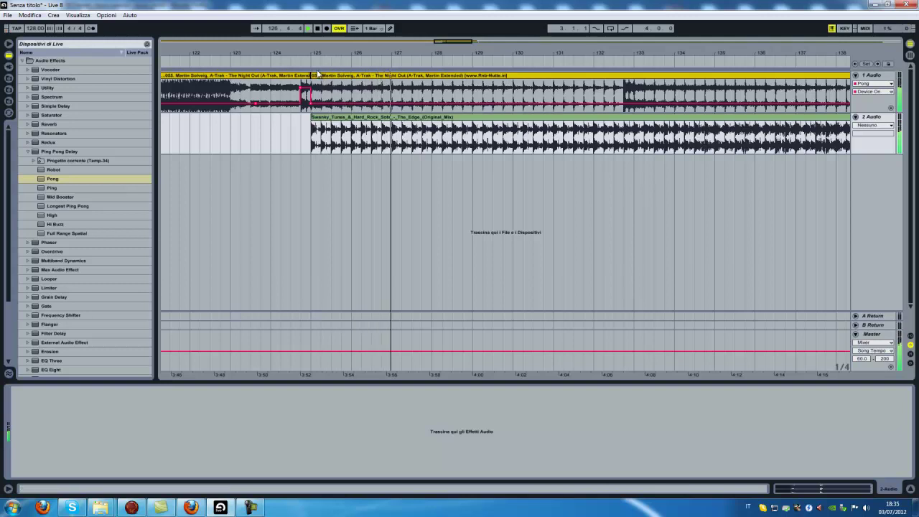
click(312, 105)
key(space)
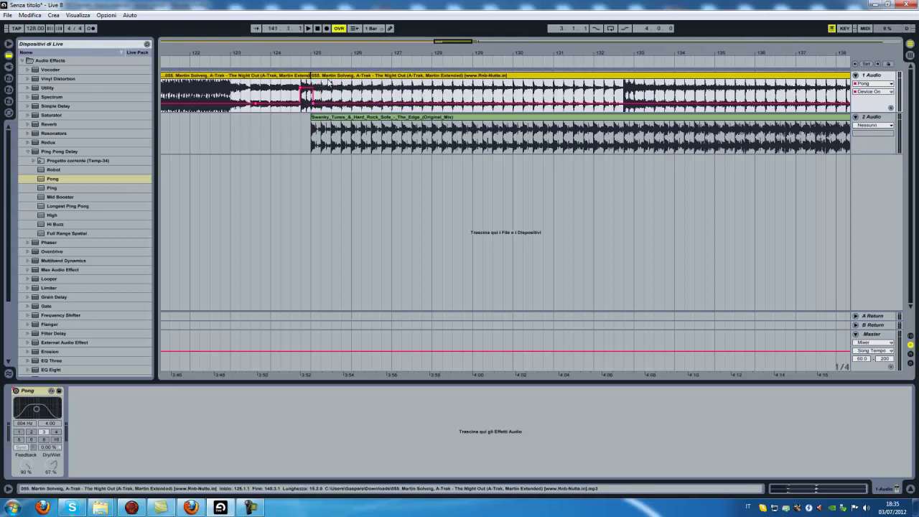
- Try to paste a copy of The Night Out's intro clip over The Edge on track 2 at 129.2
click(328, 76)
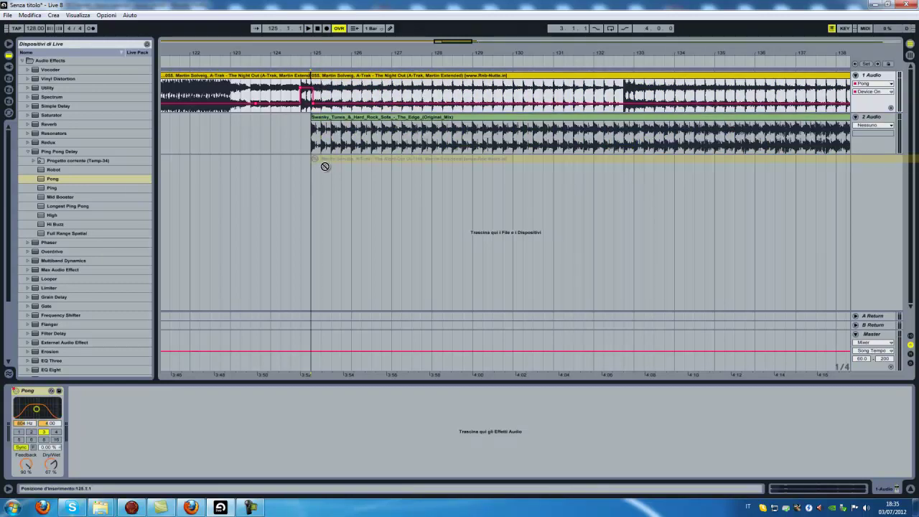
right_click(334, 79)
click(343, 89)
right_click(483, 137)
click(498, 190)
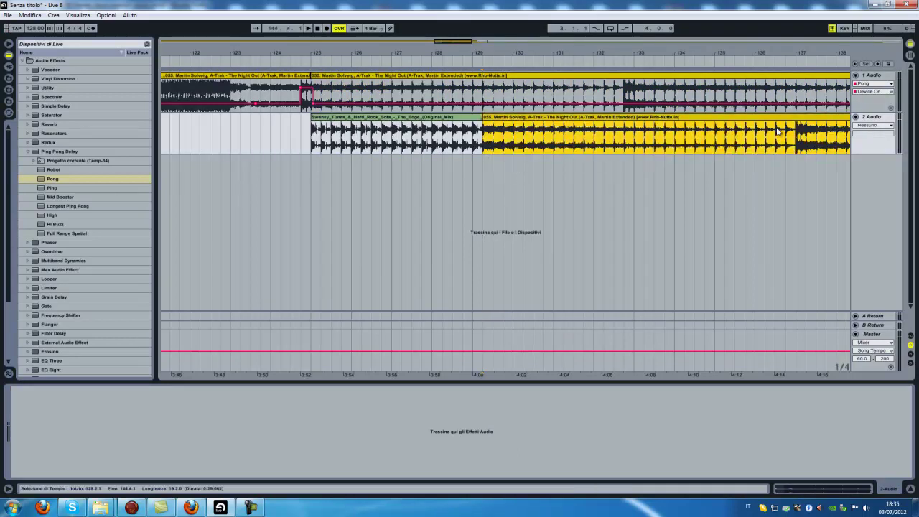
- Hide the device browser and undo the paste on track 2
click(7, 44)
click(30, 15)
click(35, 27)
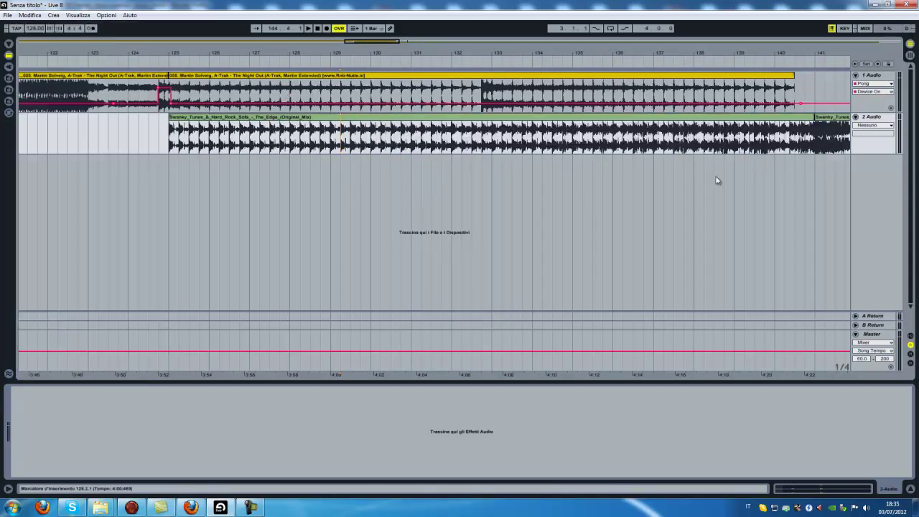
- Insert a third audio track and copy The Night Out's intro clip that starts at bar 125 on track 1
right_click(876, 184)
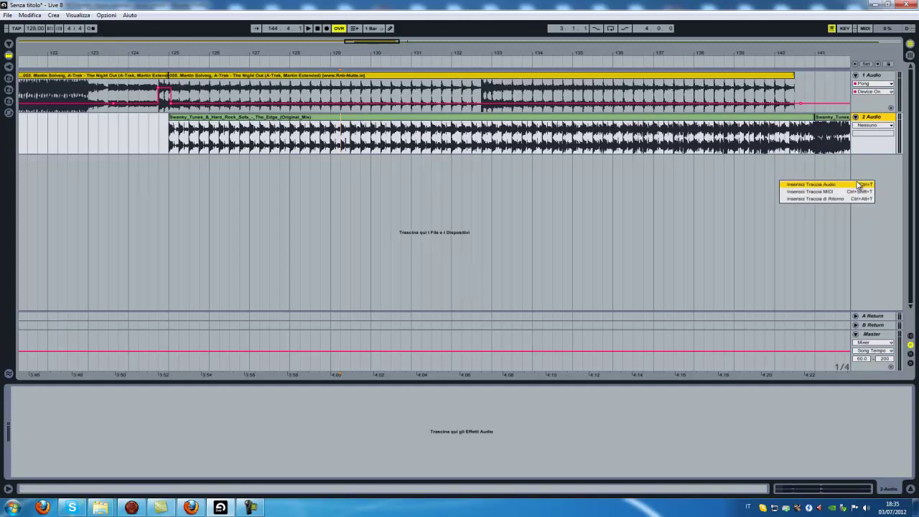
click(857, 184)
right_click(258, 80)
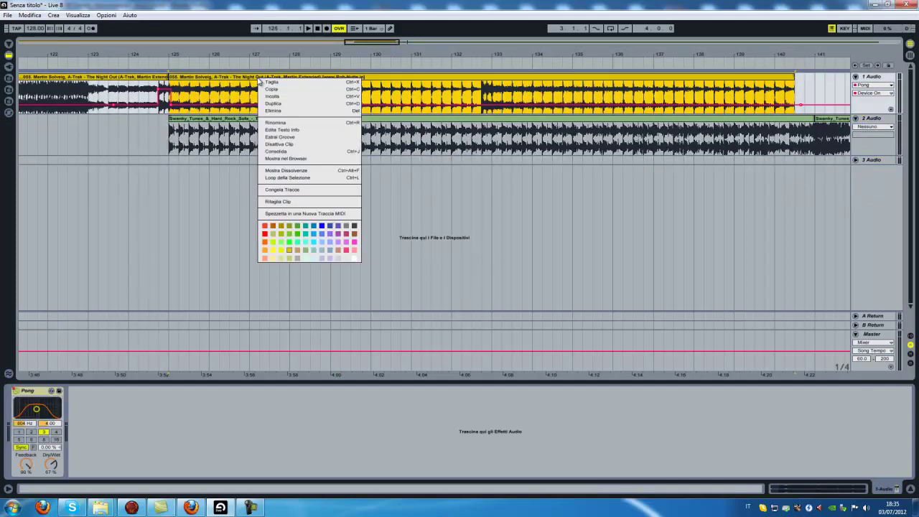
click(272, 94)
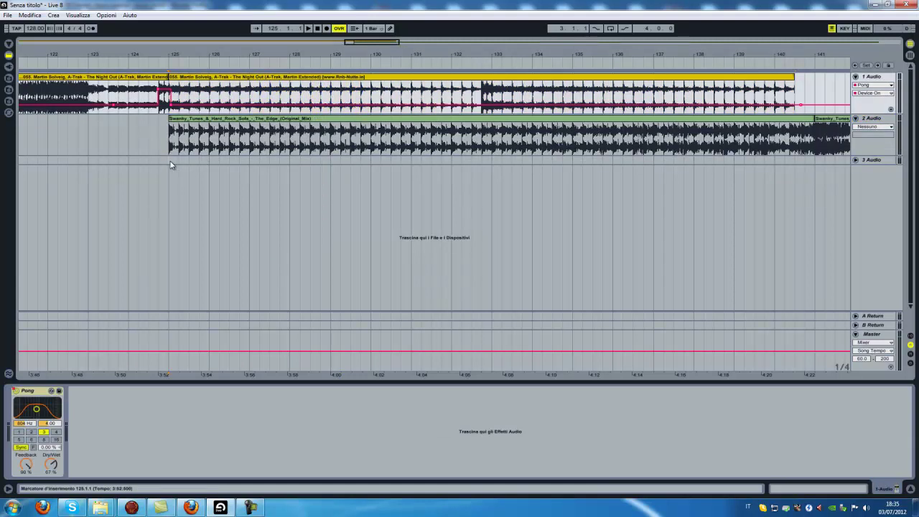
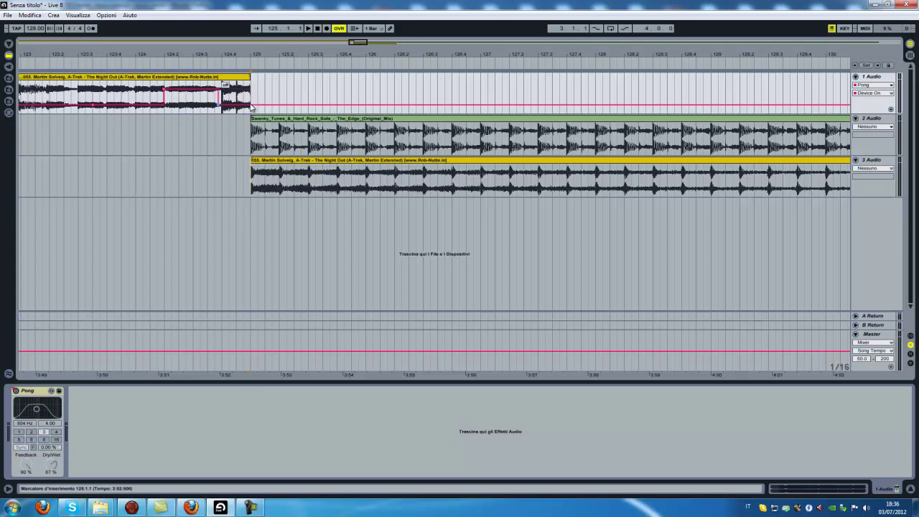
- Delete track 1's audio from beat 124.4 to bar 125 and move Pong's switch-off point to the new clip end
drag(225, 54, 443, 101)
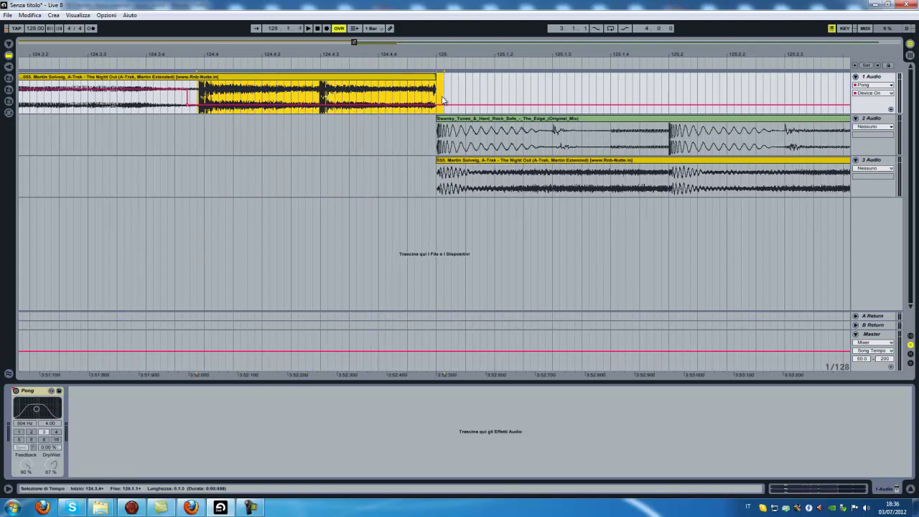
key(Delete)
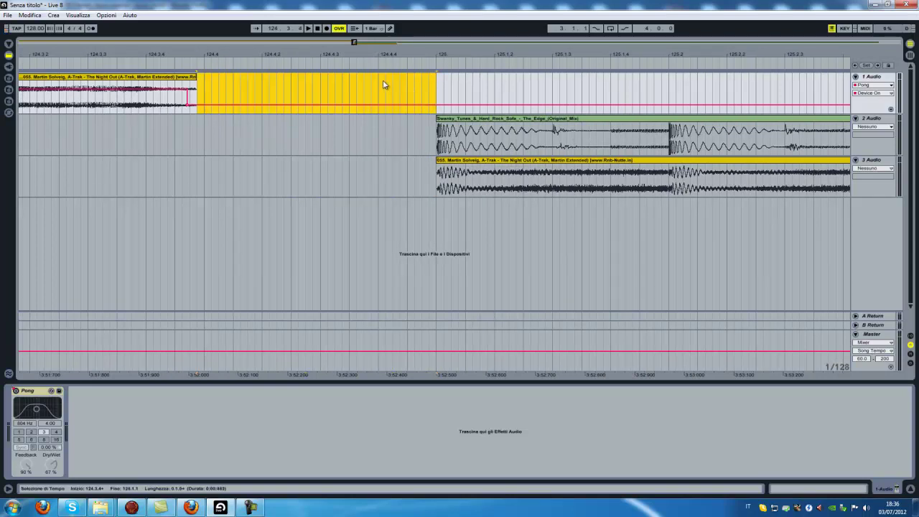
drag(189, 105, 192, 107)
- Play the transition and extend Pong's switch-off point on track 1 to about beat 129.3
key(space)
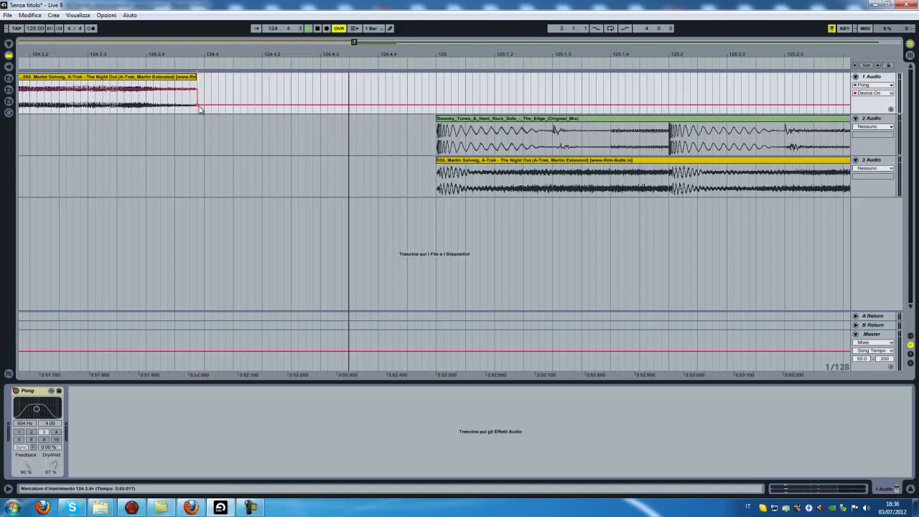
drag(206, 58, 358, 71)
click(356, 63)
mouse_move(397, 103)
mouse_down()
mouse_move(564, 95)
mouse_move(696, 106)
mouse_up()
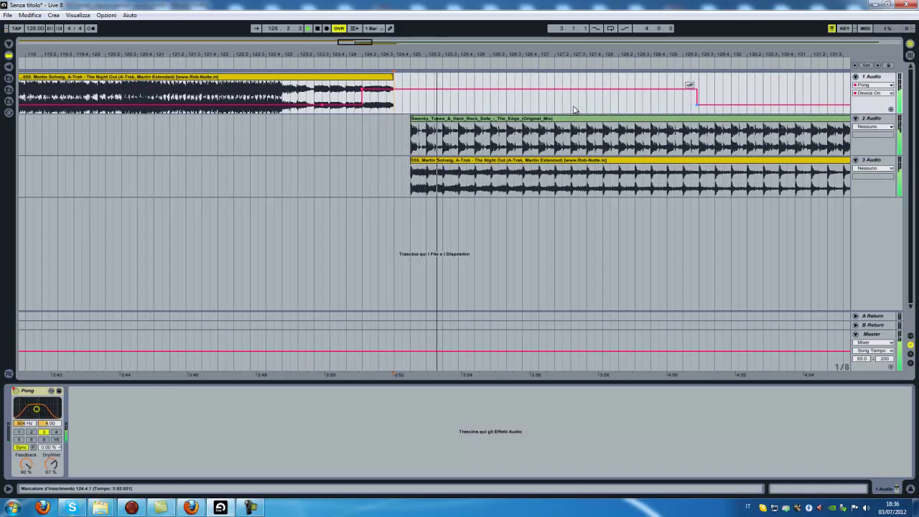
drag(629, 54, 554, 47)
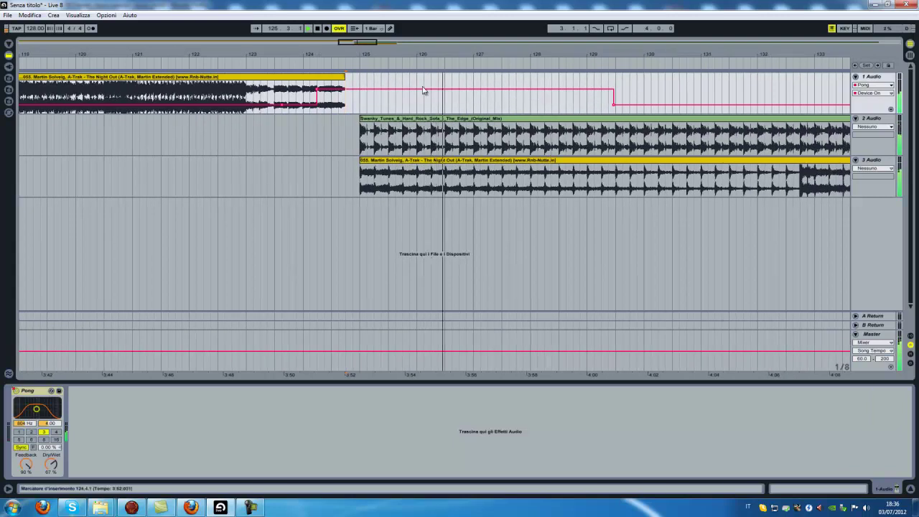
- Keep listening to the transition and extend Pong's switch-off point further, to about bar 137
right_click(405, 121)
click(333, 147)
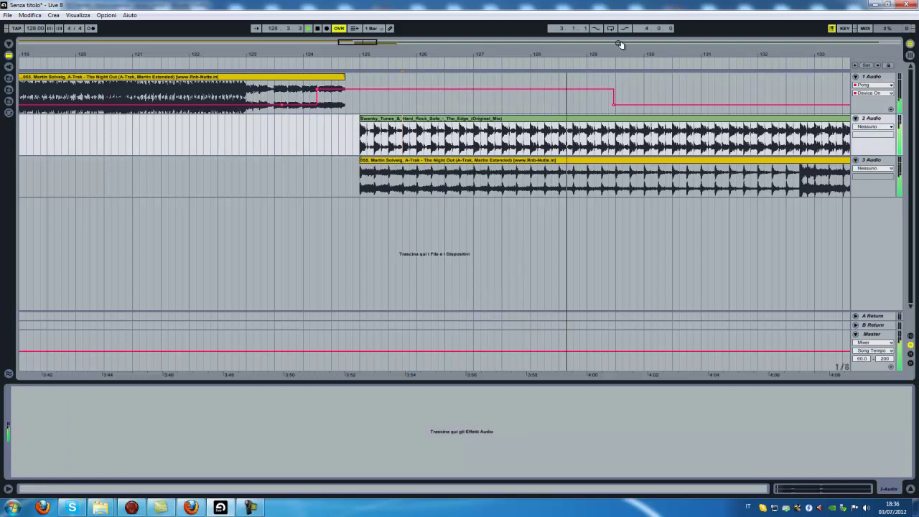
drag(614, 51, 345, 51)
drag(347, 110, 760, 104)
drag(714, 53, 715, 47)
click(285, 83)
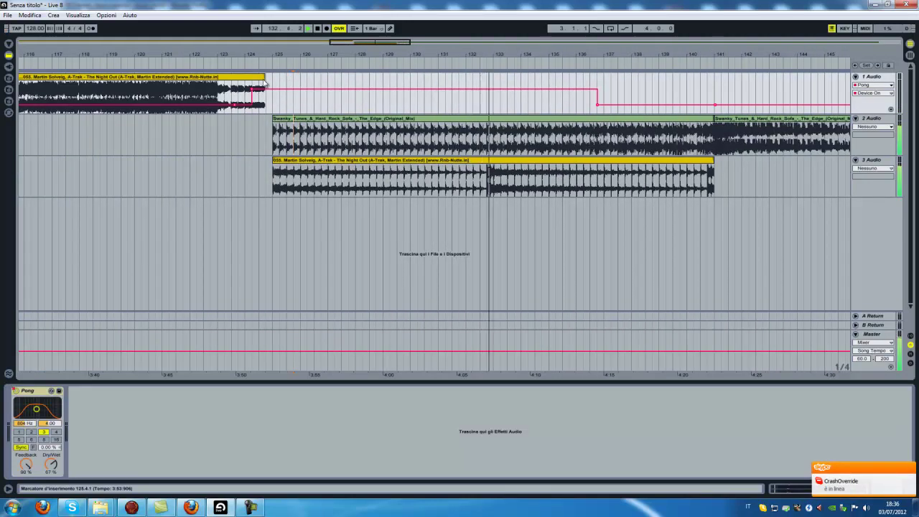
- Copy The Night Out's passage from about beat 124.2 to 124.4, paste it on track 1 at beat 132.4, and play it
drag(251, 53, 525, 100)
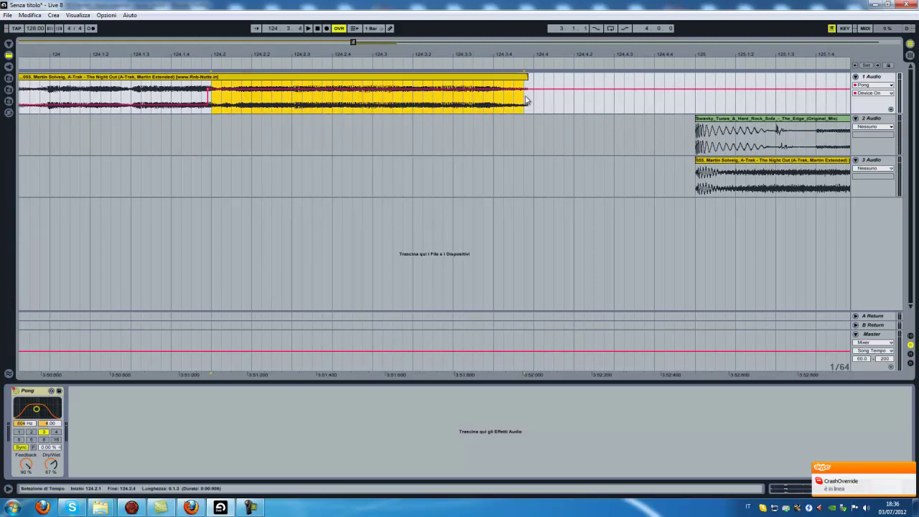
drag(551, 55, 551, 53)
click(444, 113)
key(ctrl+v)
key(plus)
key(plus)
key(plus)
drag(449, 53, 402, 90)
key(space)
drag(440, 56, 438, 52)
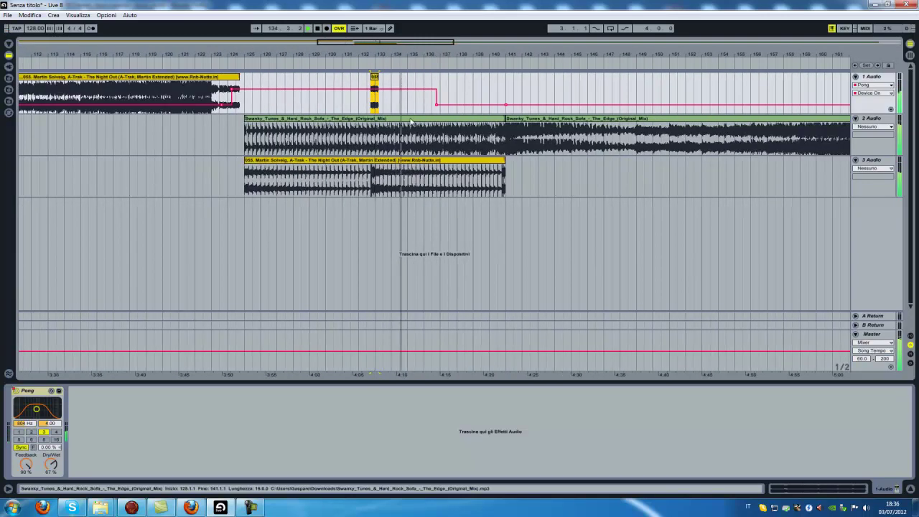
- Move Pong's switch-off point to about bar 141, then listen to the mix around it and stop playback
drag(436, 105, 505, 104)
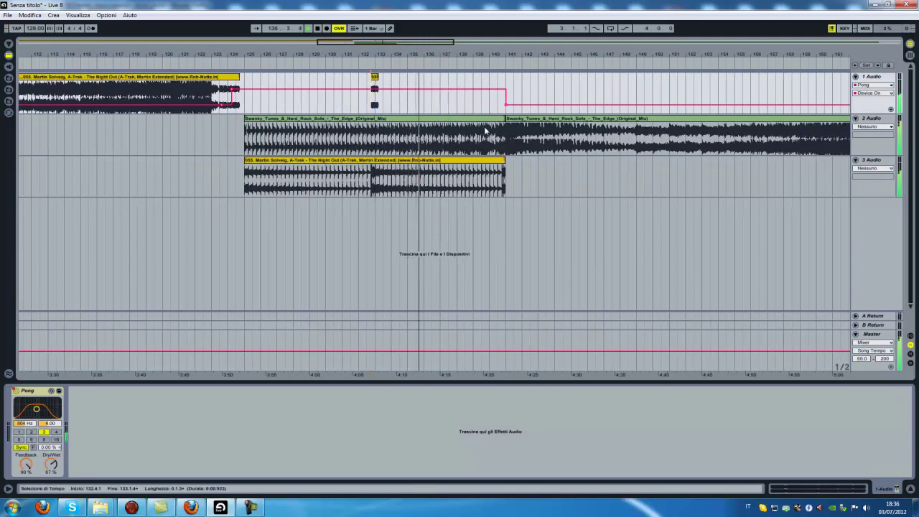
click(372, 90)
drag(509, 56, 520, 123)
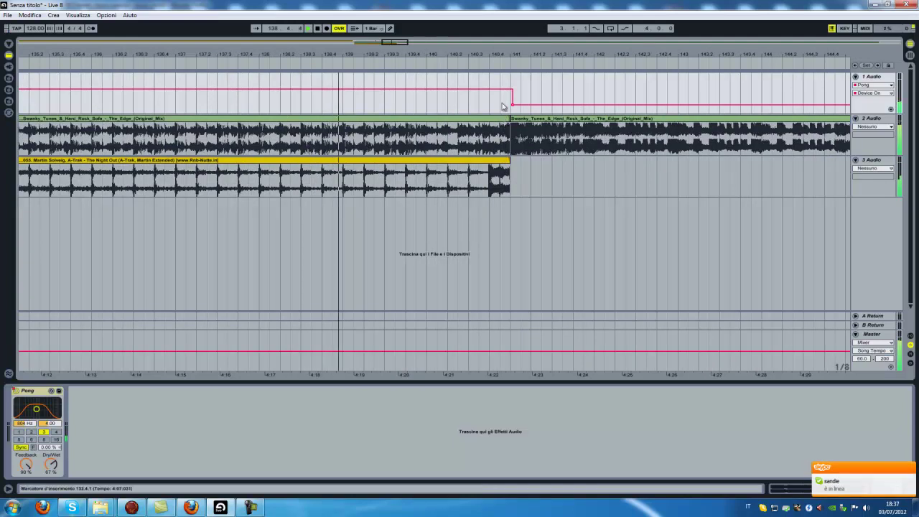
mouse_move(479, 61)
mouse_down()
mouse_move(478, 52)
mouse_move(480, 63)
mouse_up()
key(space)
- Select the clip of The Edge that starts at bar 141 on track 2
click(508, 122)
click(508, 125)
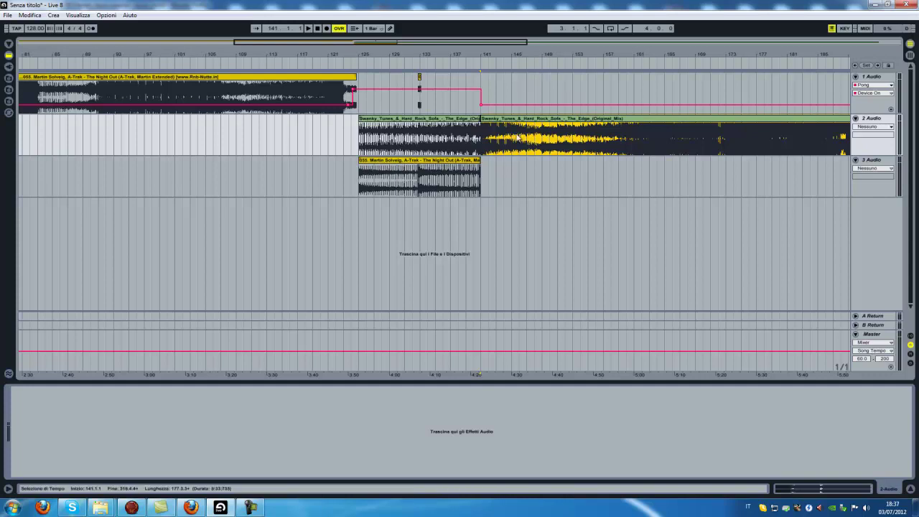
click(475, 117)
click(490, 119)
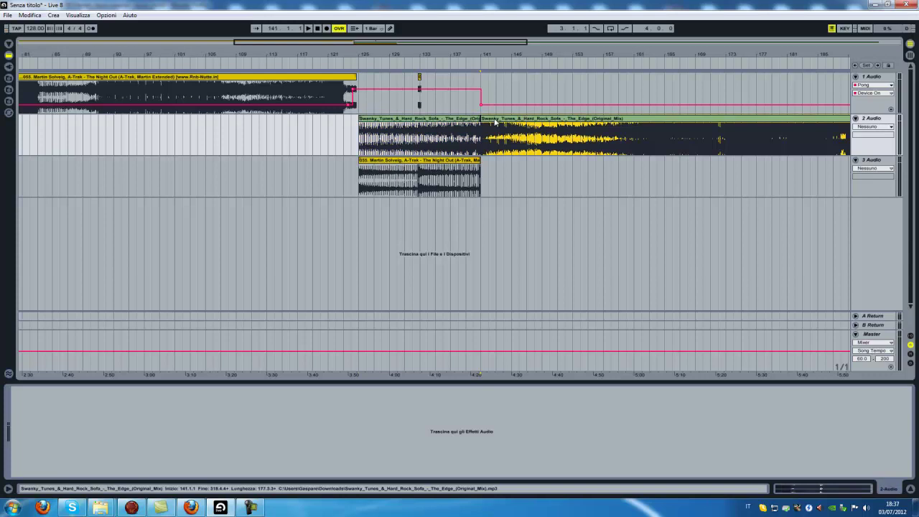
- Consolidate the clip of The Edge starting at bar 141, and separately the one from bar 125 to 141 on track 2
right_click(490, 119)
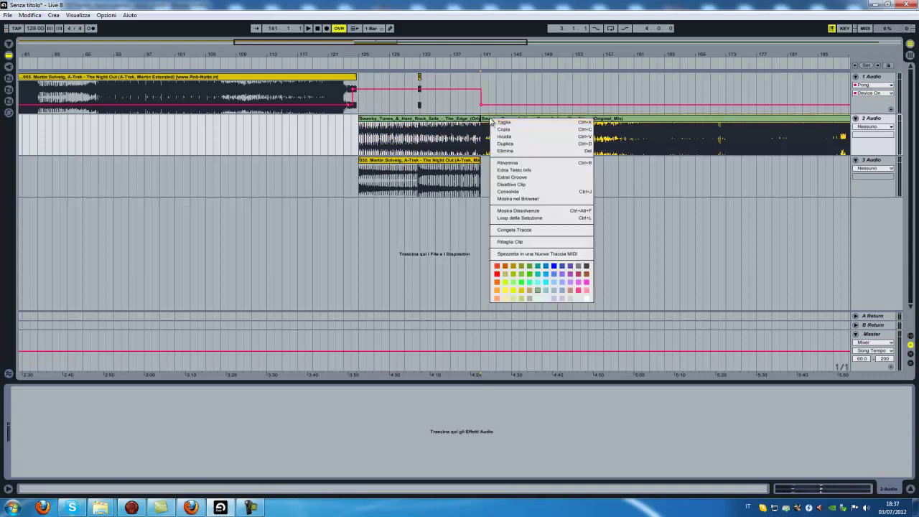
click(513, 196)
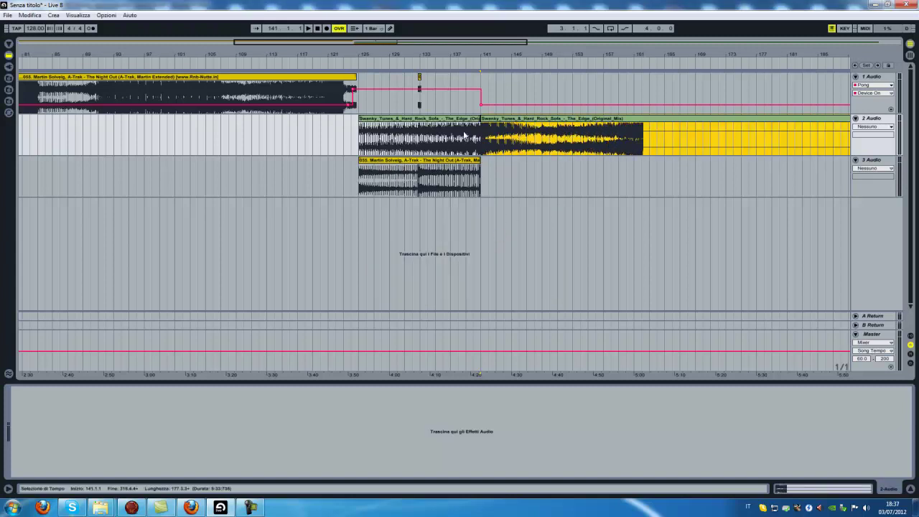
right_click(463, 124)
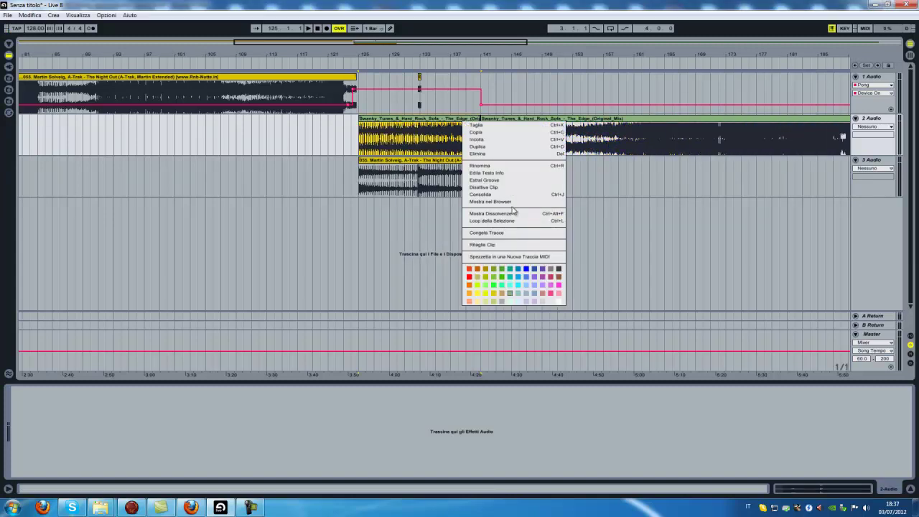
click(504, 196)
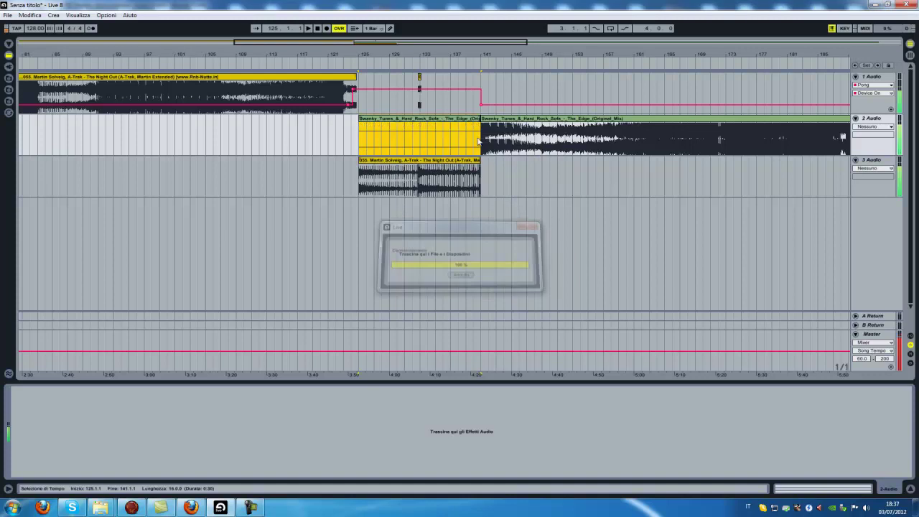
- Select both clips of The Edge on track 2 from bar 125 to the song's end and consolidate them into one clip
drag(368, 144, 600, 148)
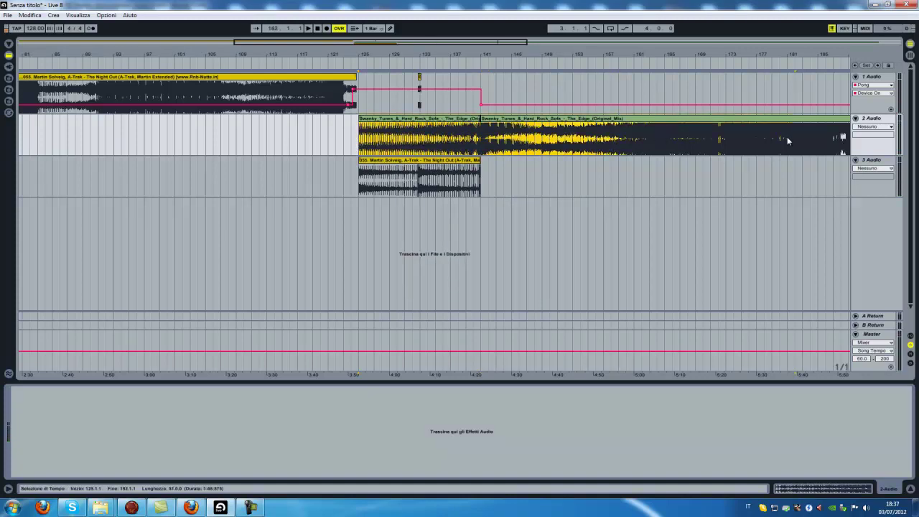
drag(847, 143, 641, 140)
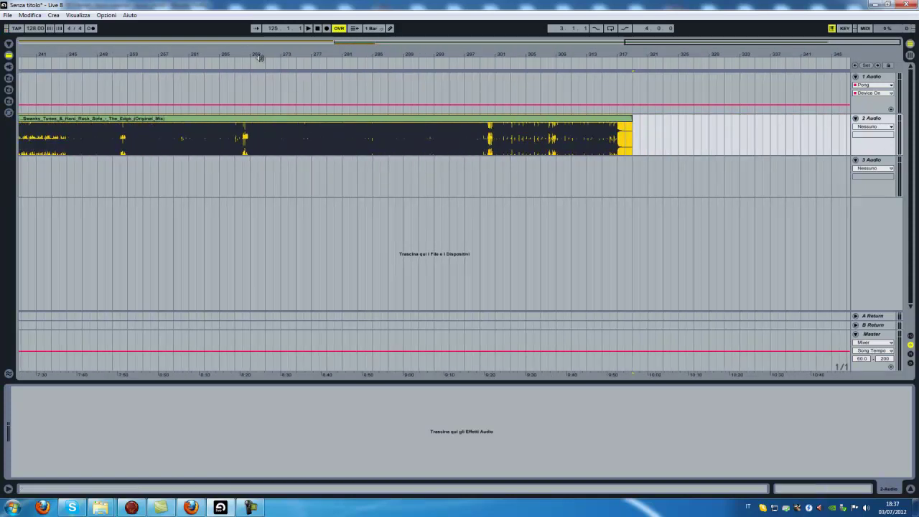
drag(257, 56, 257, 55)
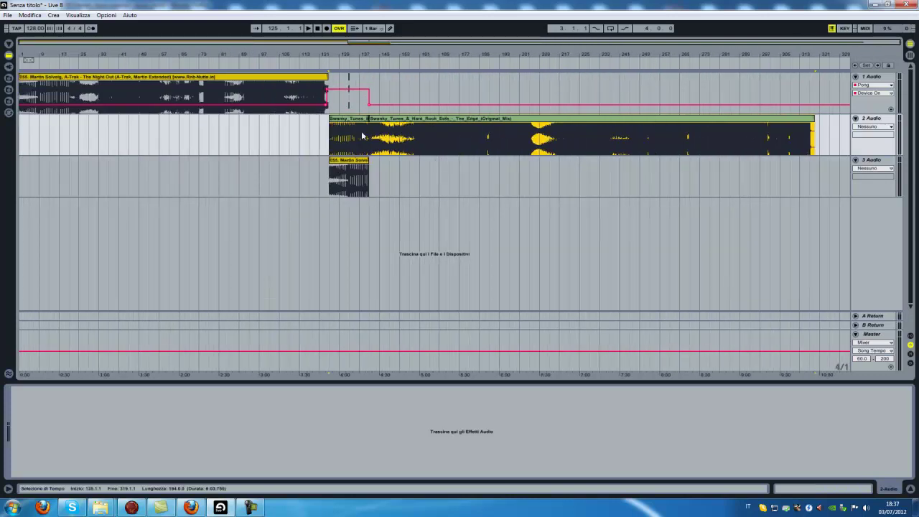
right_click(382, 121)
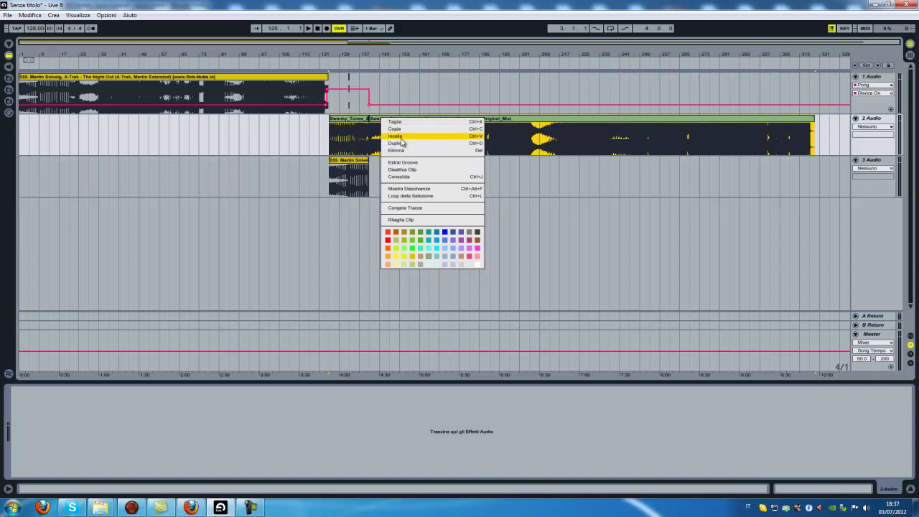
click(407, 179)
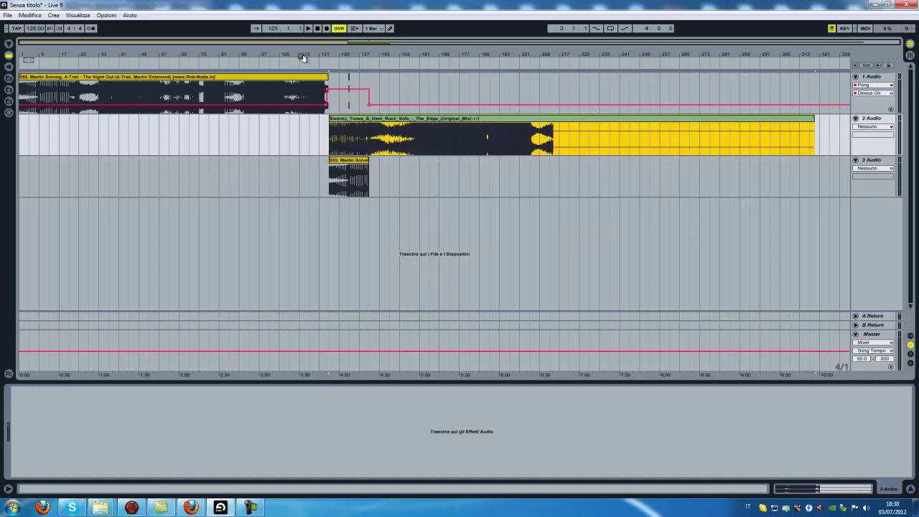
- Listen to the transition at bar 125 and on past the echo passage at beat 132.4
drag(305, 53, 364, 59)
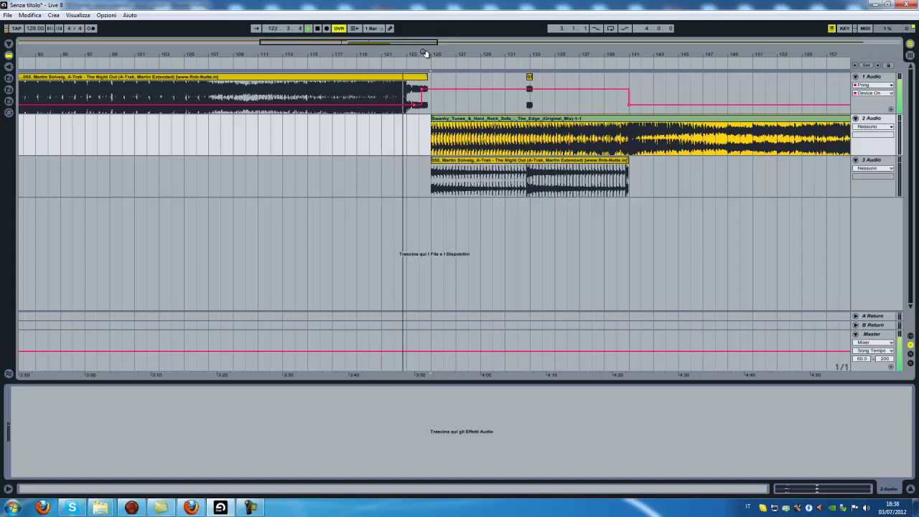
drag(425, 53, 424, 55)
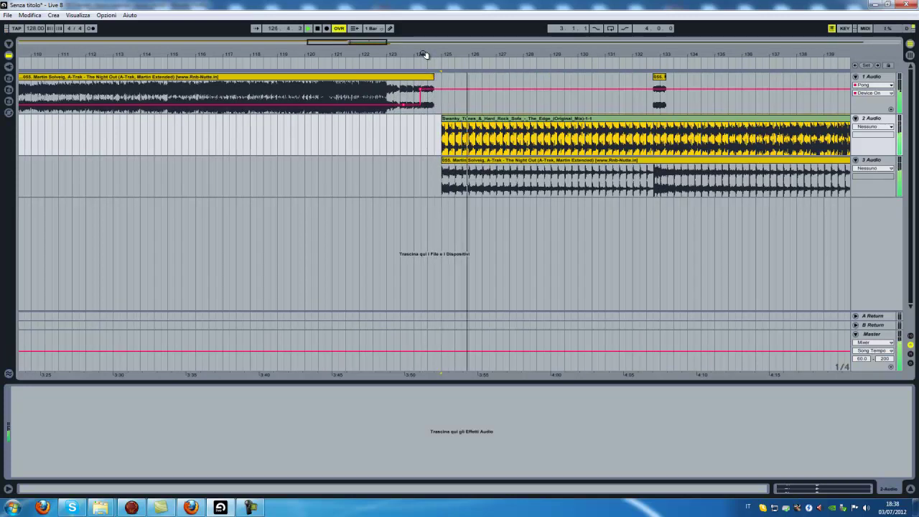
drag(517, 57, 517, 56)
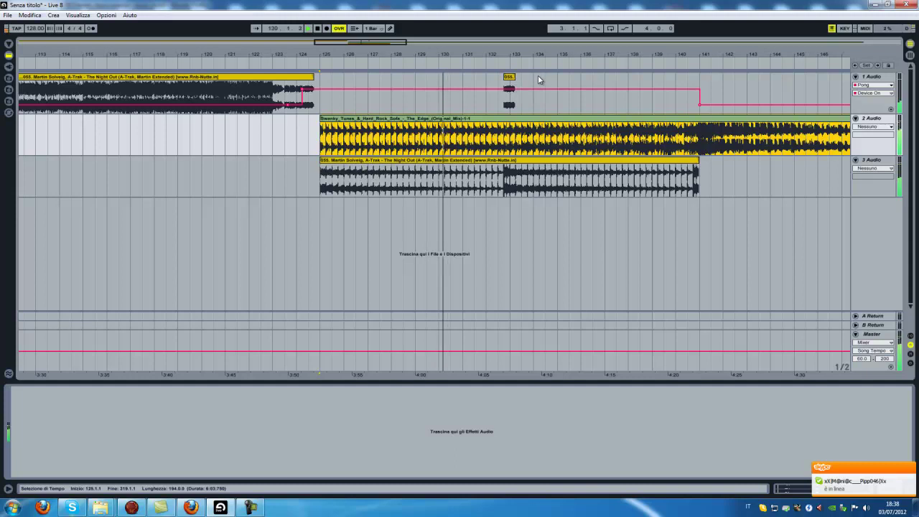
drag(510, 54, 510, 55)
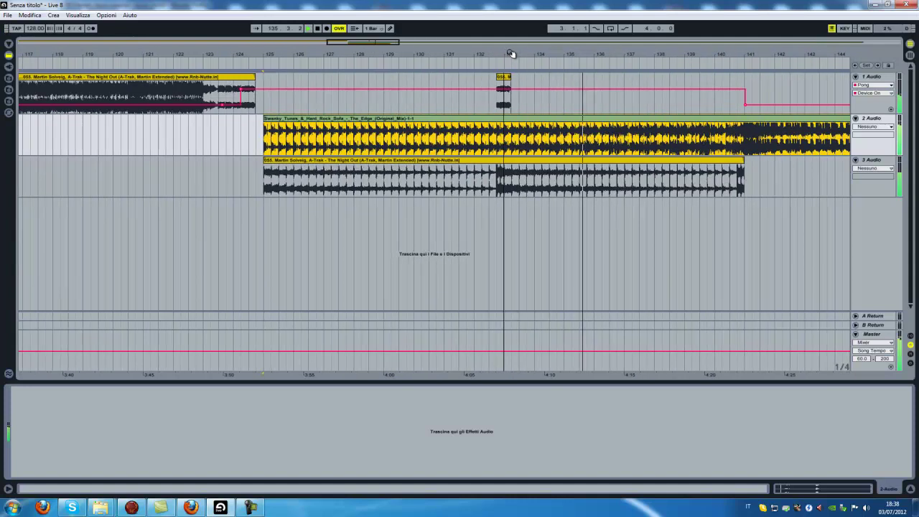
- Copy The Night Out's final passage before bar 125 and paste it on track 1 from about beat 139.3 to 140.4
click(206, 56)
drag(206, 56, 206, 59)
drag(238, 92, 322, 99)
drag(344, 54, 200, 52)
drag(310, 60, 437, 59)
click(412, 104)
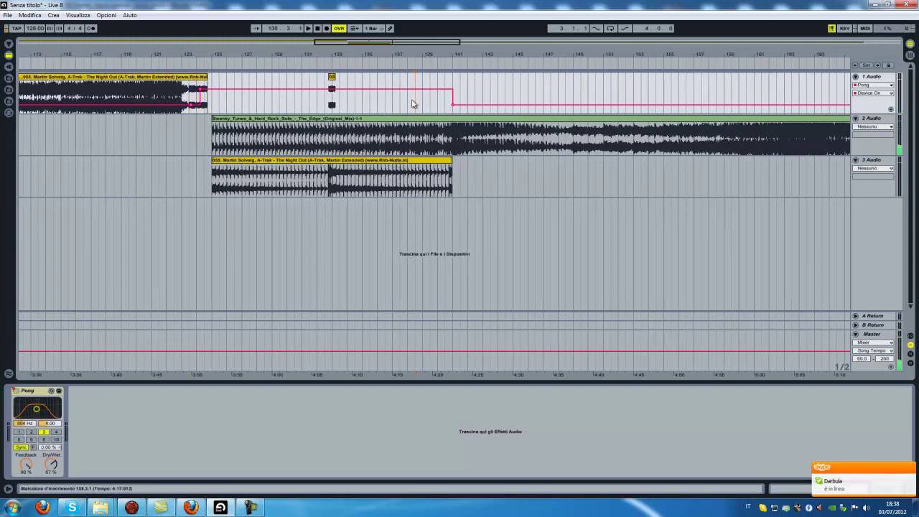
key(ctrl+v)
key(ctrl+v)
drag(439, 79, 443, 80)
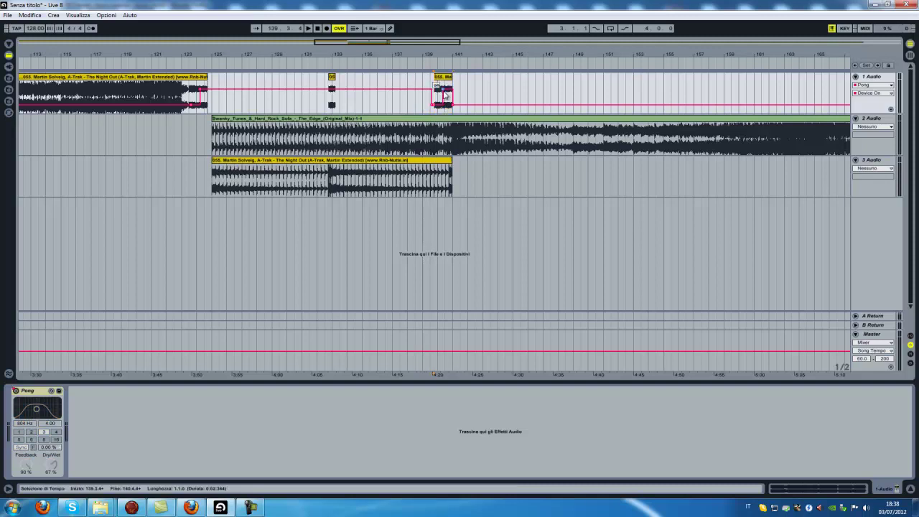
- Play the passage pasted before bar 141, then delete it together with its Pong switch-off point near beat 139.3
click(434, 54)
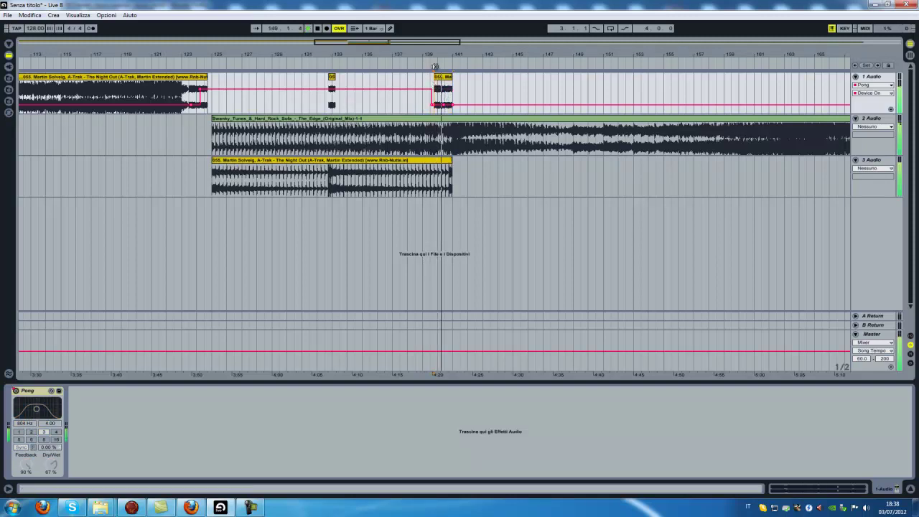
drag(438, 55, 442, 56)
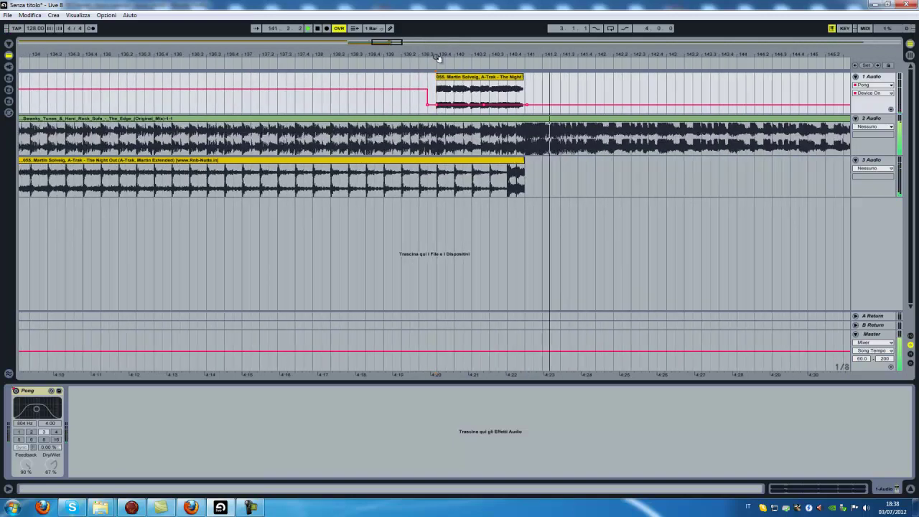
click(425, 55)
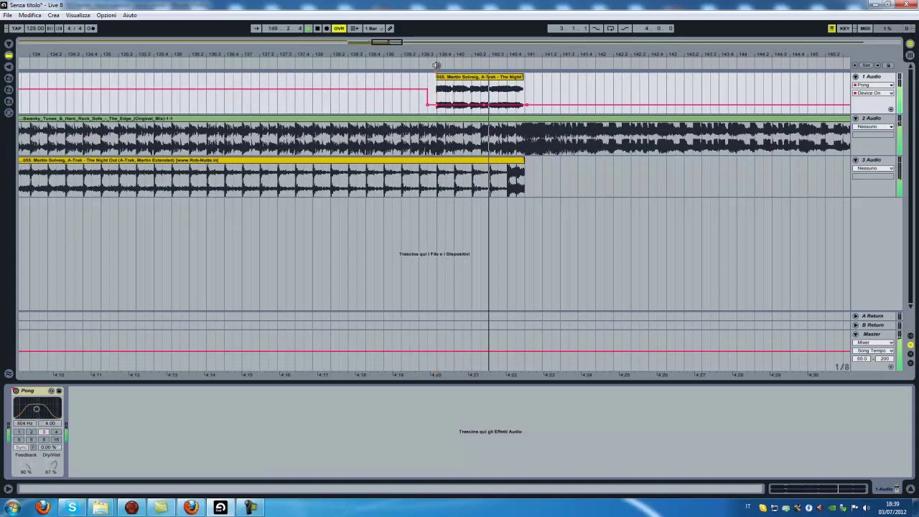
key(space)
click(468, 77)
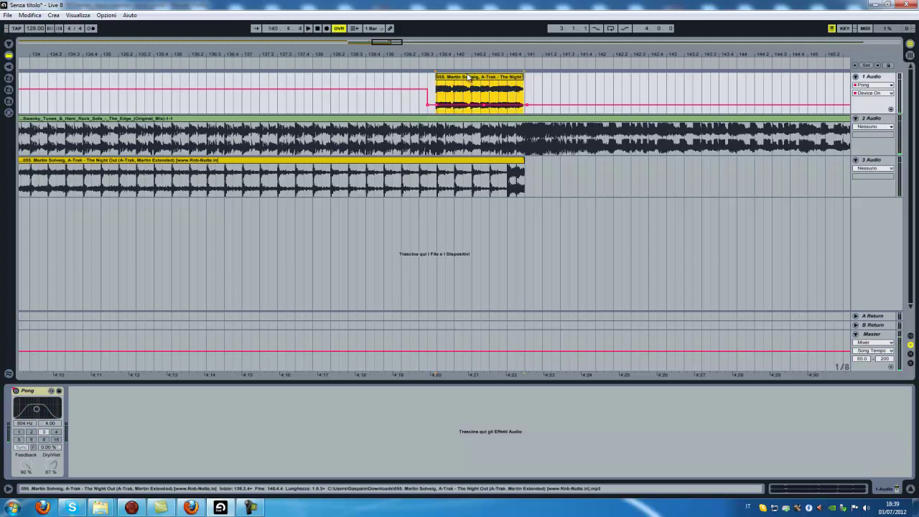
key(Delete)
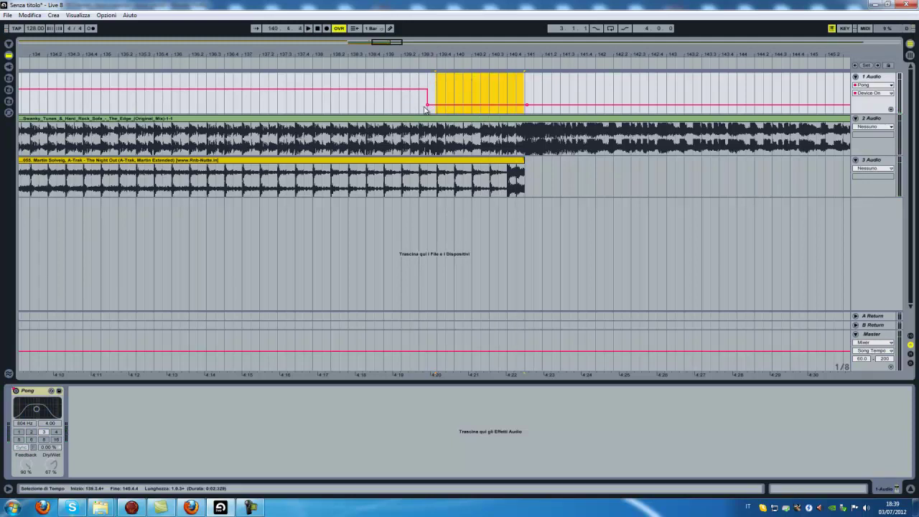
key(Delete)
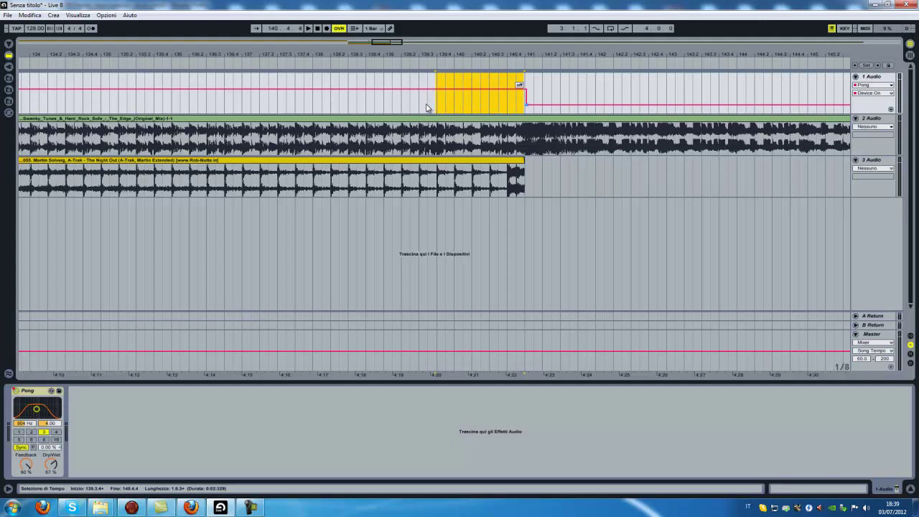
- Play the transition from about bar 116 to 136, then stop playback and return to the start of the arrangement
click(520, 79)
drag(507, 57, 507, 54)
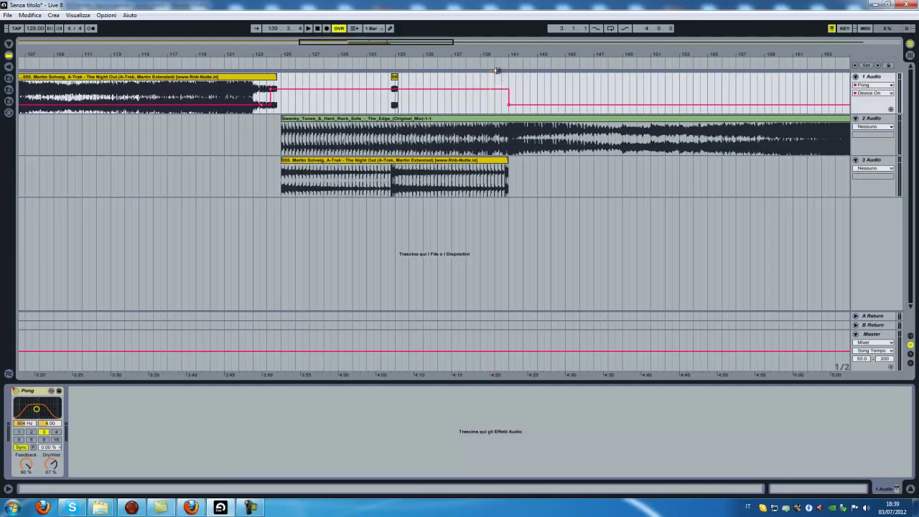
click(158, 65)
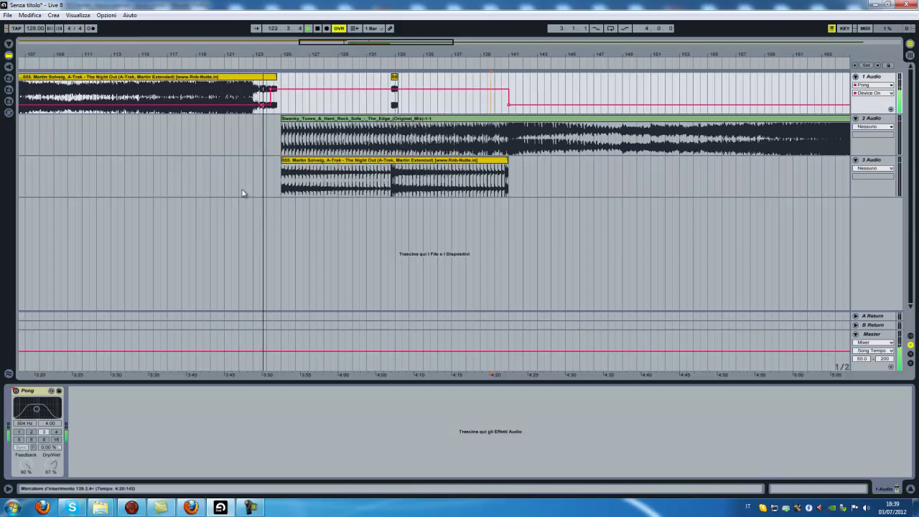
mouse_move(268, 51)
mouse_down()
mouse_move(269, 22)
mouse_move(270, 51)
mouse_up()
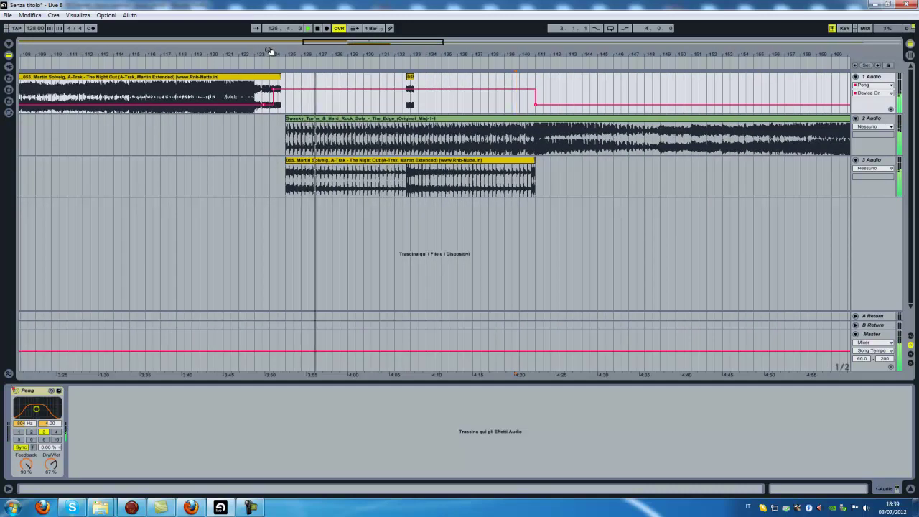
drag(270, 51, 276, 60)
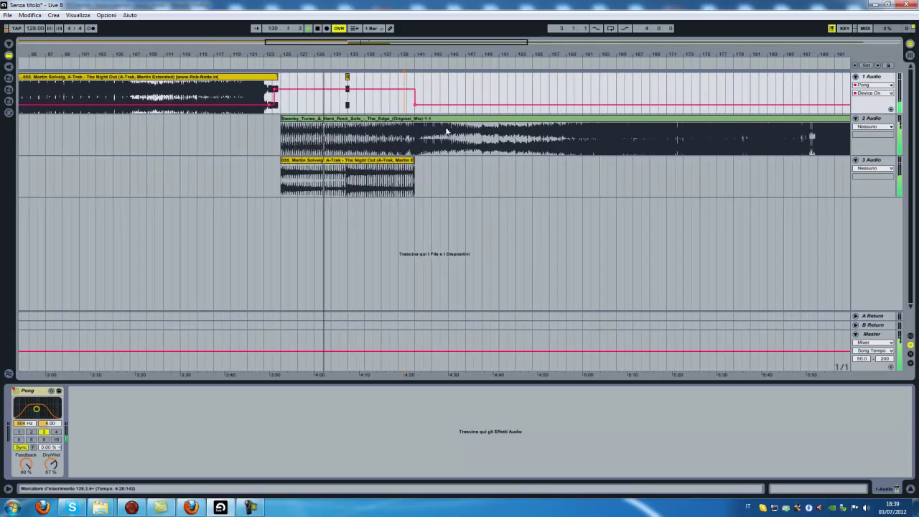
drag(348, 52, 349, 53)
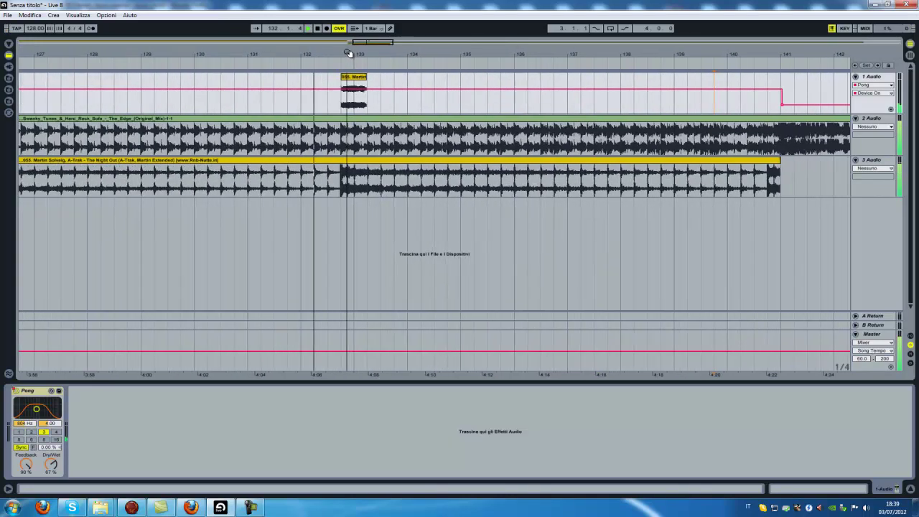
key(minus)
key(minus)
key(minus)
key(minus)
drag(348, 53, 350, 119)
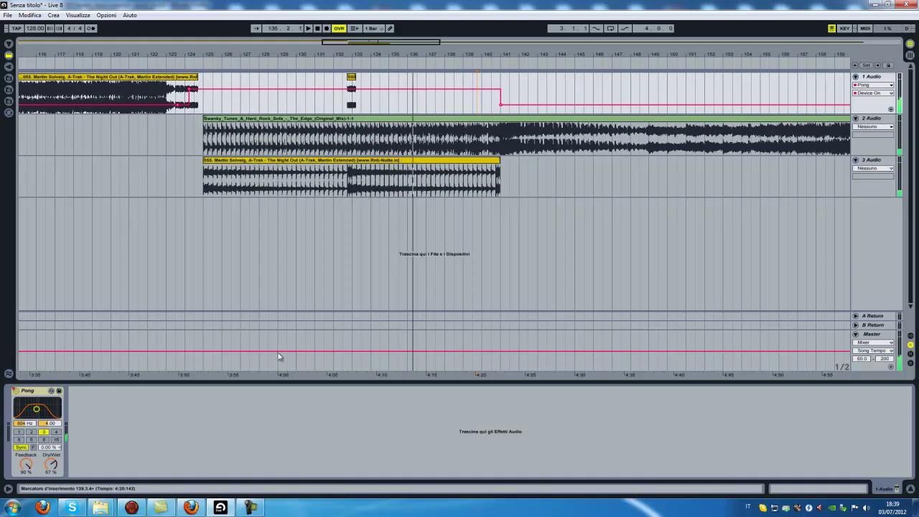
click(316, 28)
click(316, 28)
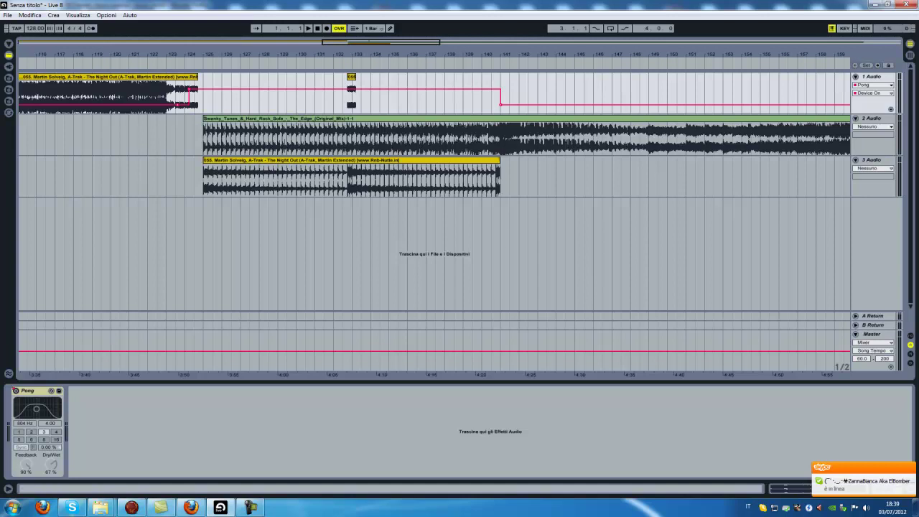
- Show the Desktop files in the browser and expand the folder with the DJ's samples
click(8, 55)
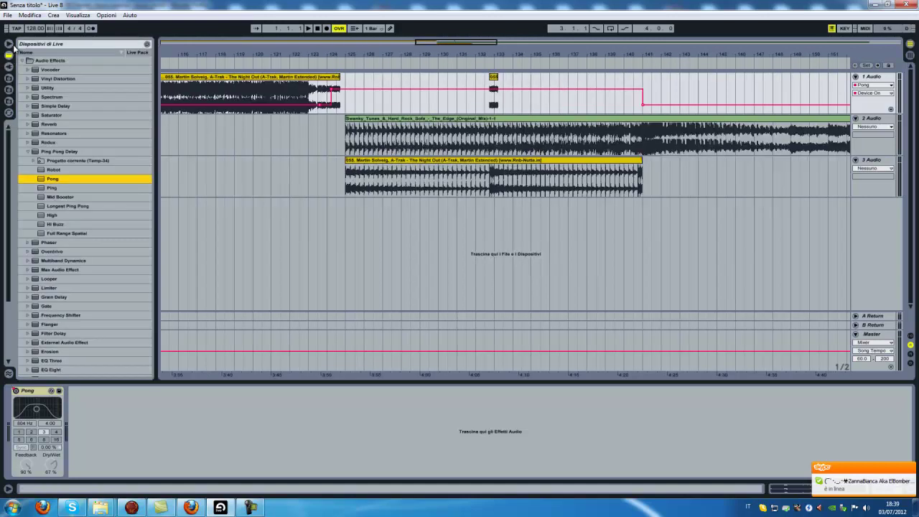
click(8, 45)
click(9, 77)
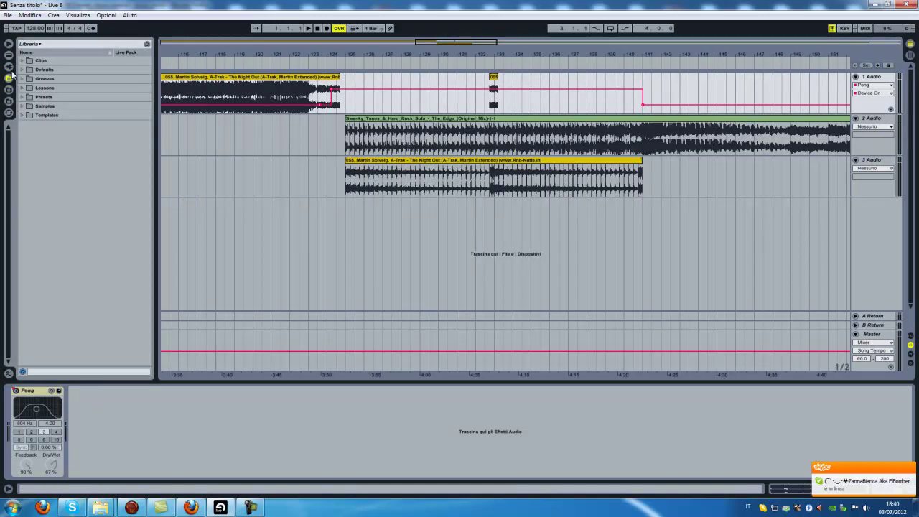
click(9, 66)
click(9, 89)
scroll(75, 143, up, 1)
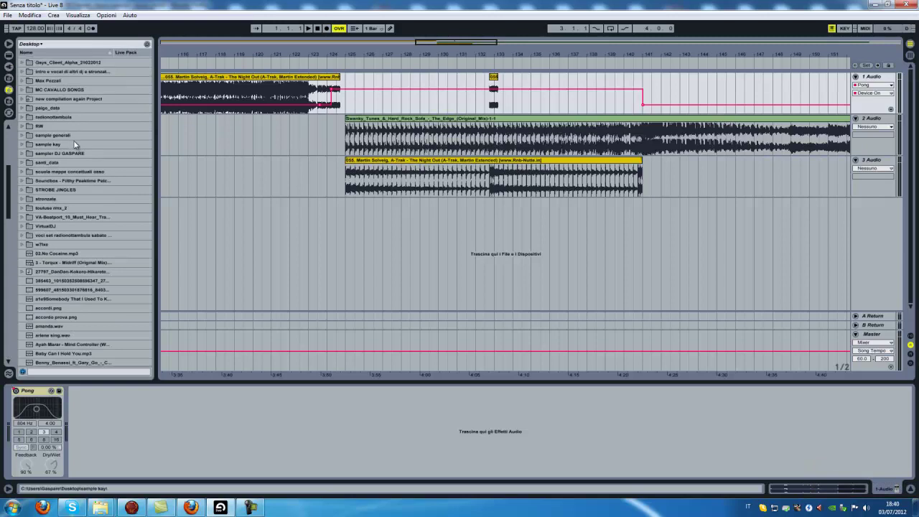
click(21, 153)
click(21, 153)
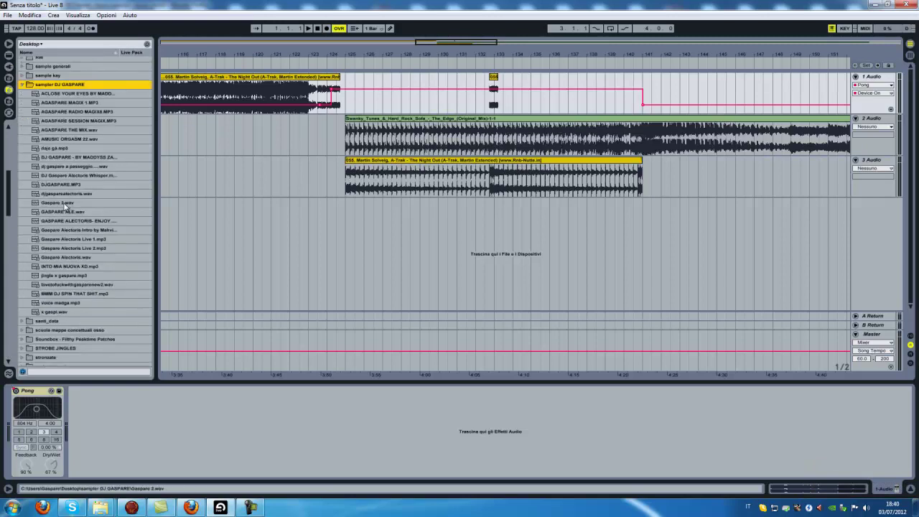
- Audition several of the DJ's voice samples in the expanded sample folder
click(62, 194)
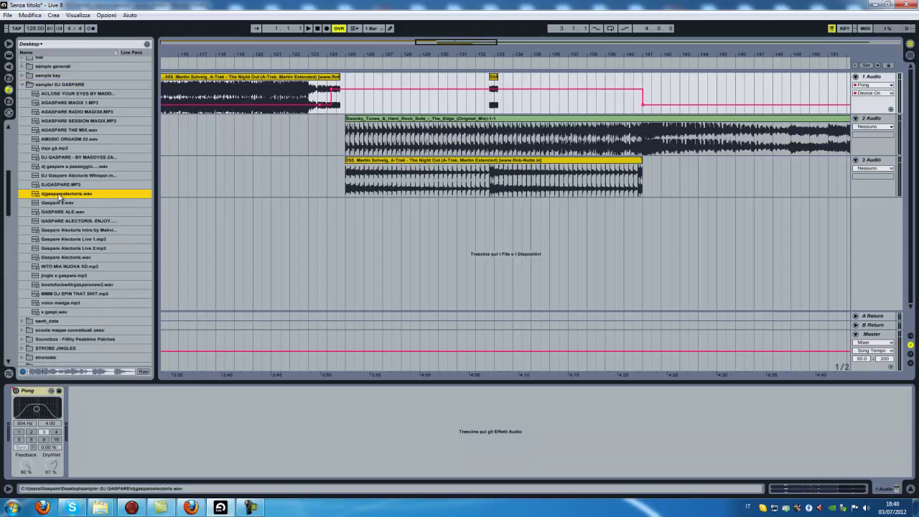
click(67, 213)
click(66, 222)
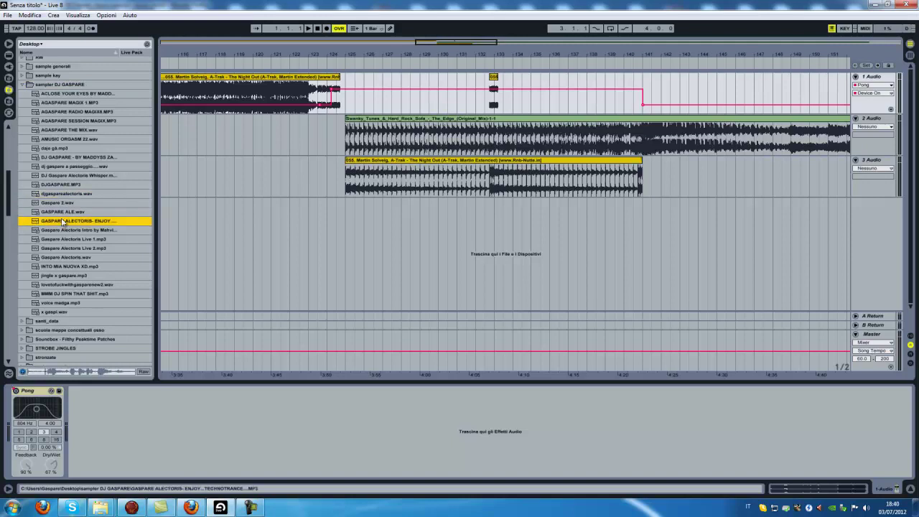
click(58, 267)
click(62, 194)
click(64, 175)
click(65, 157)
click(66, 131)
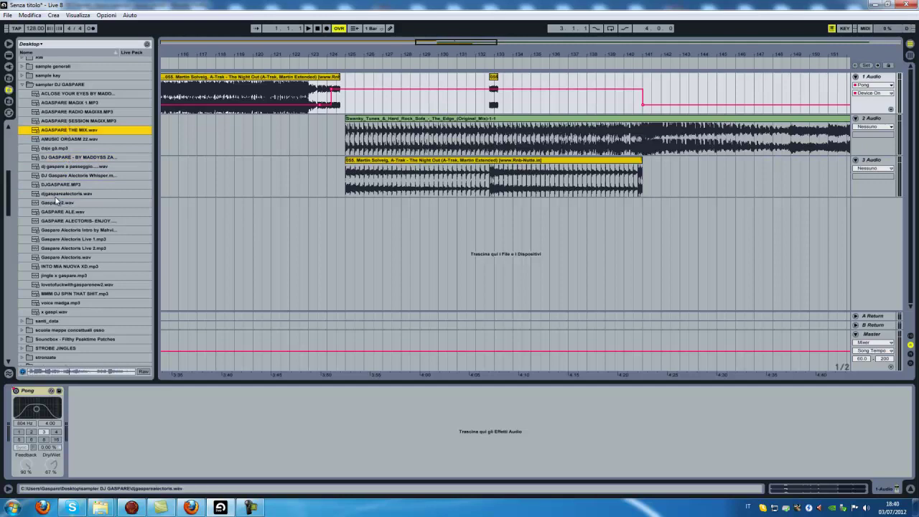
- Place a short DJ voice sample on a new audio track at bar 139, unfold that track, and delete the clip
drag(64, 211, 607, 204)
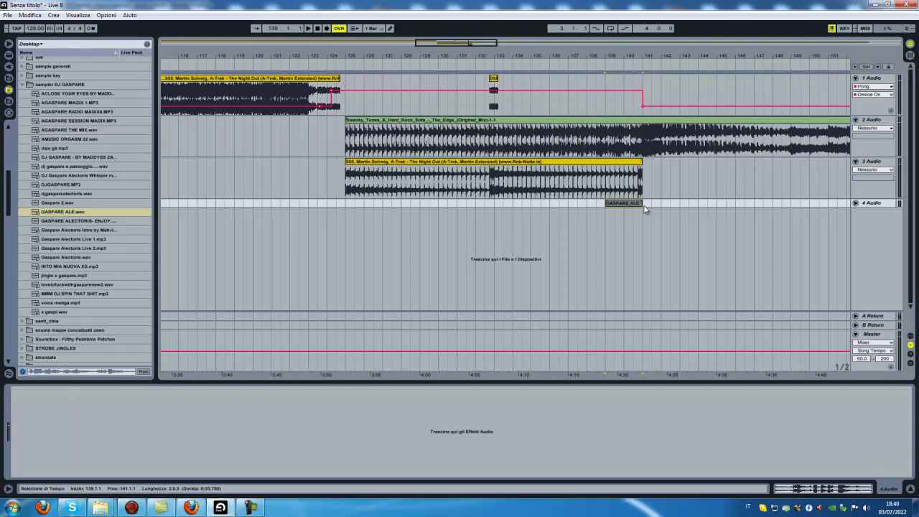
click(856, 205)
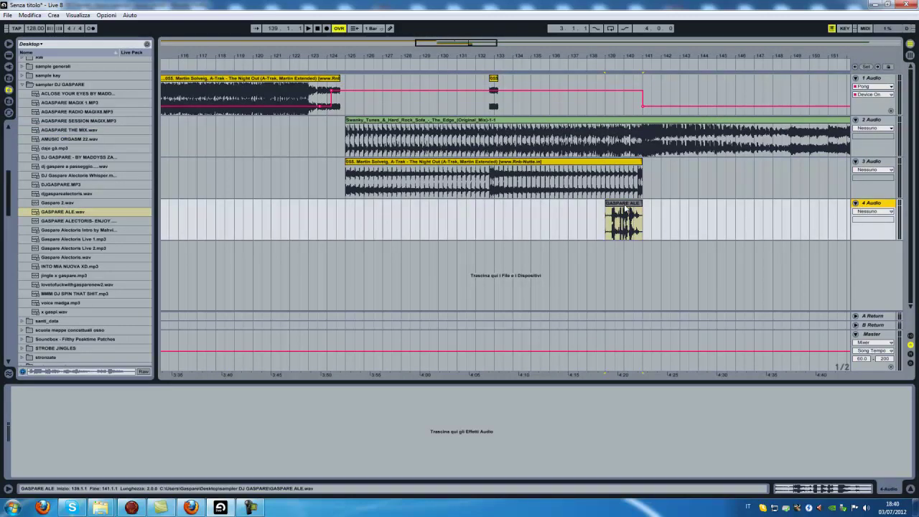
click(626, 208)
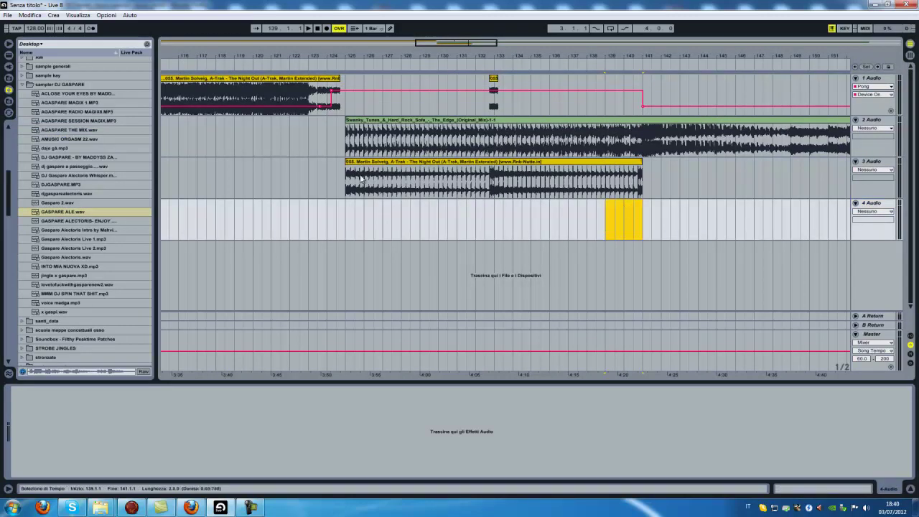
- Audition the DJ's Live 1 and Live 2 samples and look through the rest of the folder
click(66, 210)
click(59, 239)
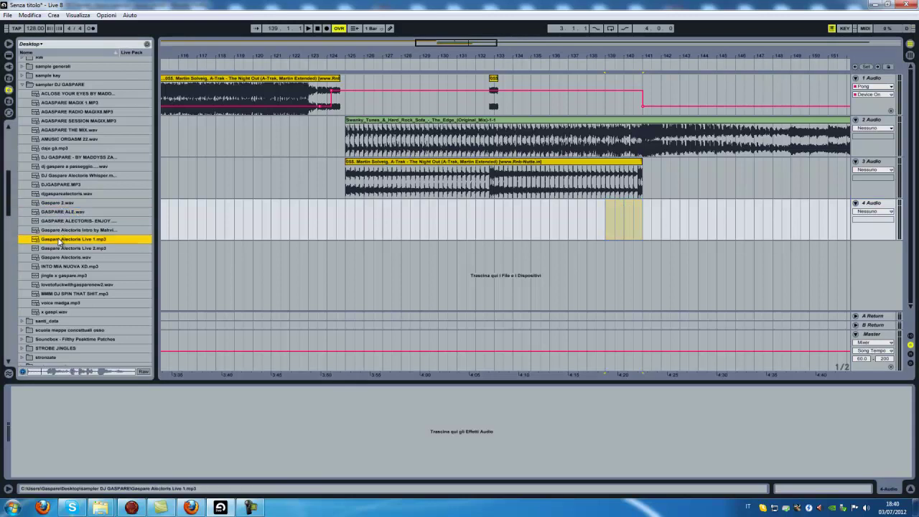
click(60, 248)
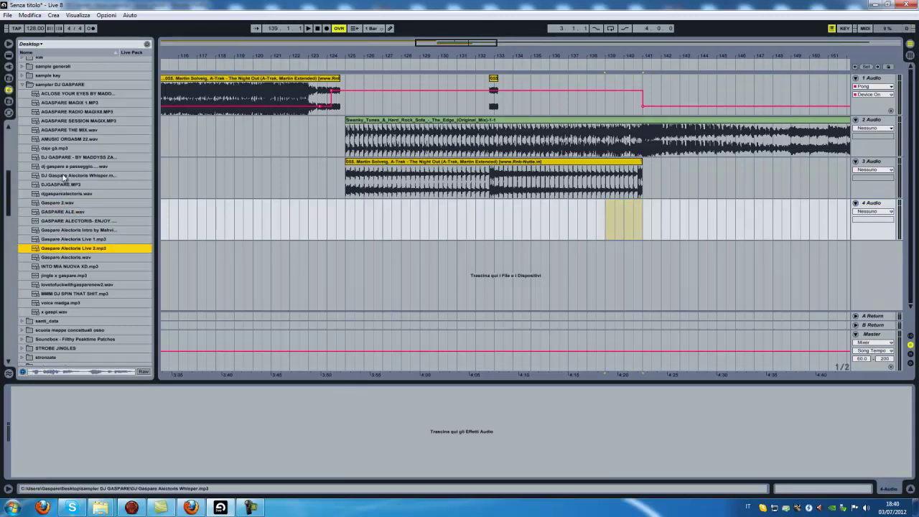
scroll(67, 164, up, 2)
scroll(67, 163, down, 6)
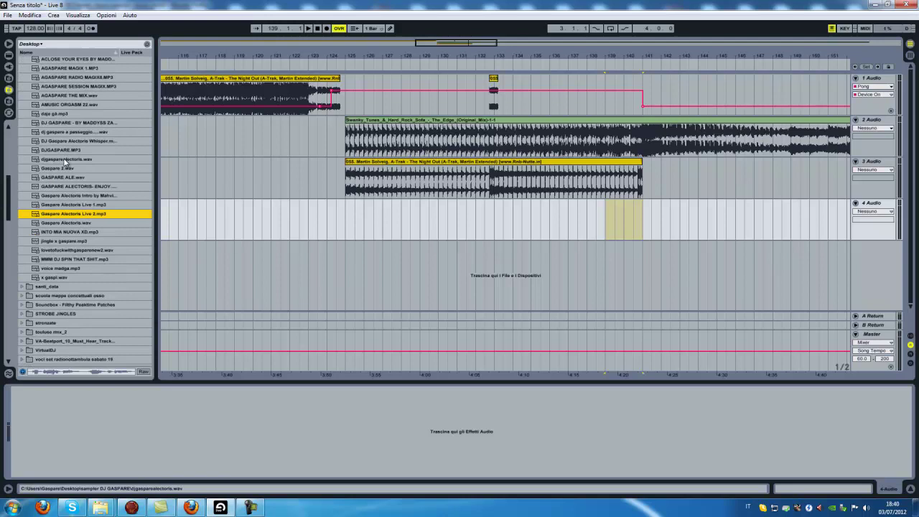
- Place the DJ-name WAV jingle on track 4 at bar 139 and set its 1.1.1 at the first transient
click(64, 223)
drag(63, 227, 607, 213)
double_click(621, 219)
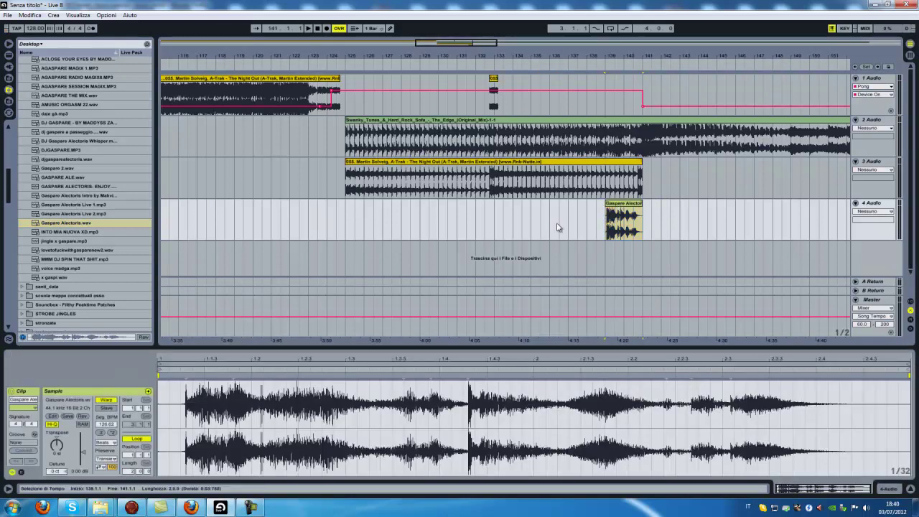
right_click(186, 372)
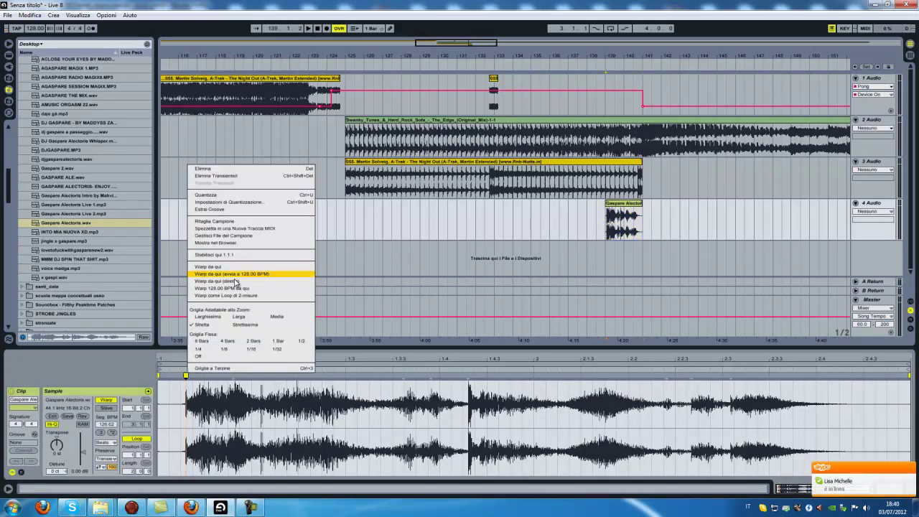
click(205, 256)
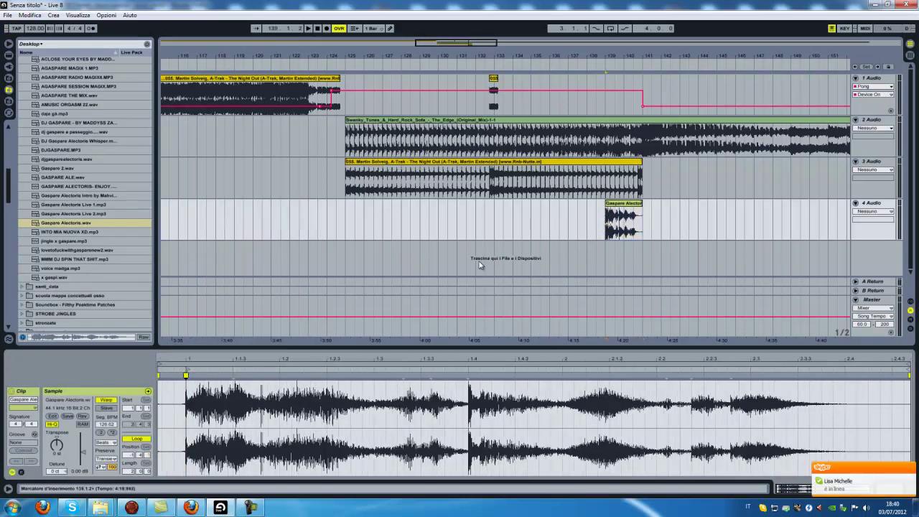
- Play the jingle over the layered intro from bar 139
key(space)
drag(617, 56, 618, 70)
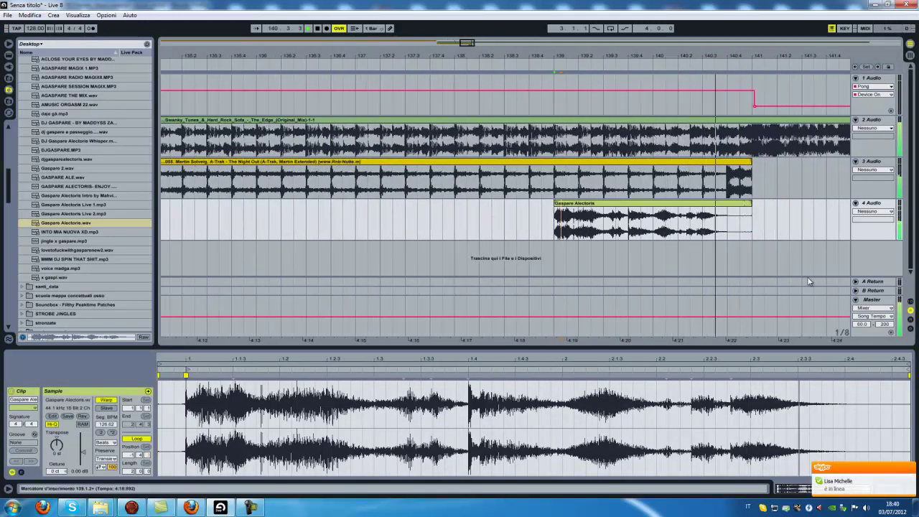
click(765, 218)
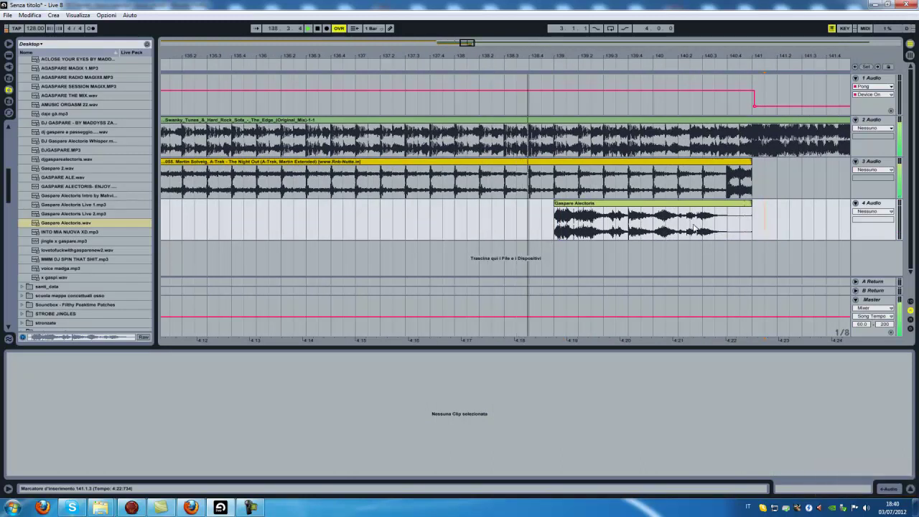
- Show the Mixer's Track Volume automation on track 4 and raise it from the start of the jingle at bar 139
click(869, 211)
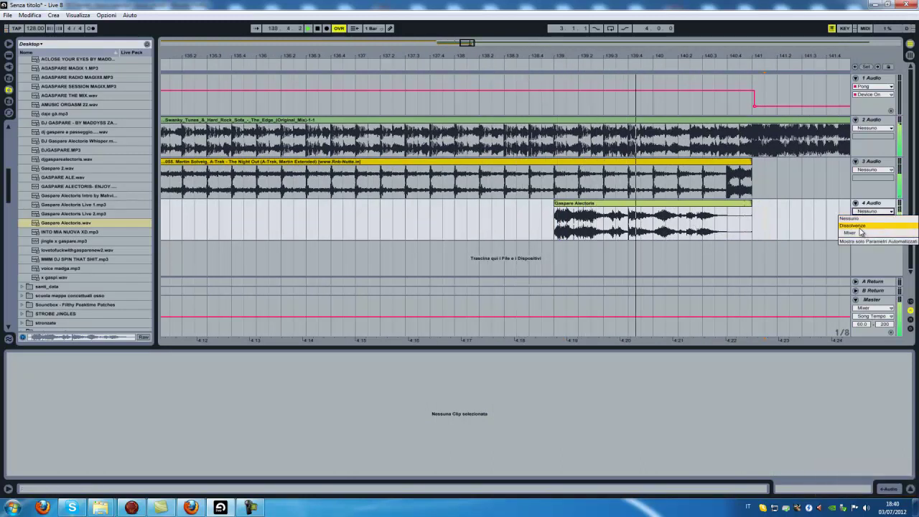
click(862, 233)
click(872, 220)
click(869, 241)
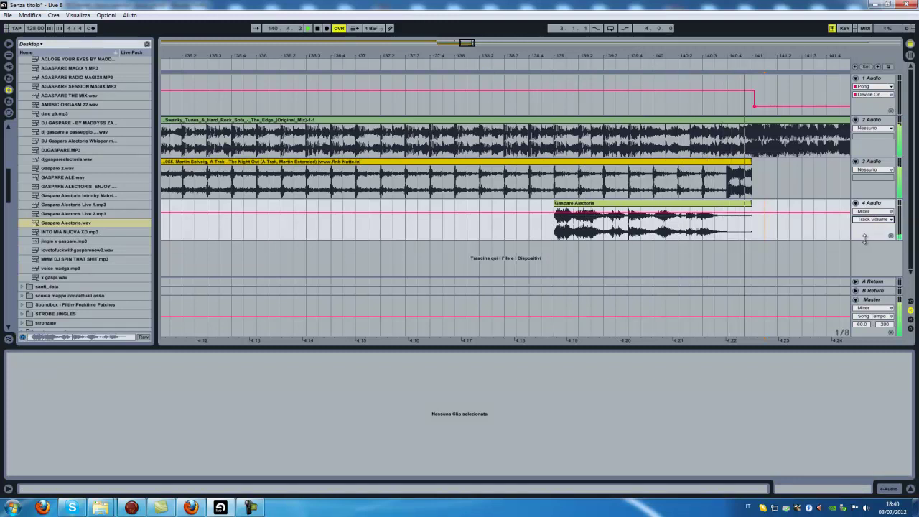
click(534, 212)
drag(553, 212, 553, 209)
click(746, 205)
- Hide the browser and play the mix from shortly before bar 118 through the cut at bar 125 towards the jingle
drag(560, 62, 555, 53)
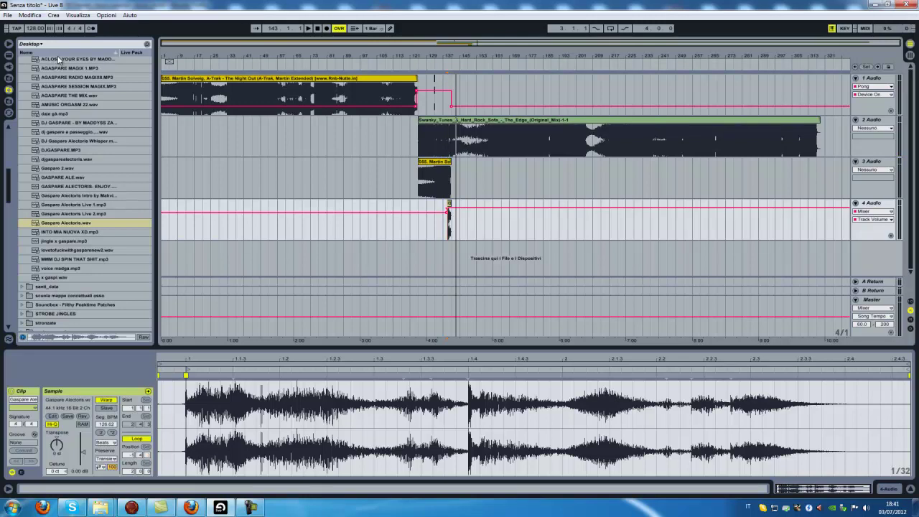
click(8, 44)
click(263, 60)
drag(273, 54, 274, 57)
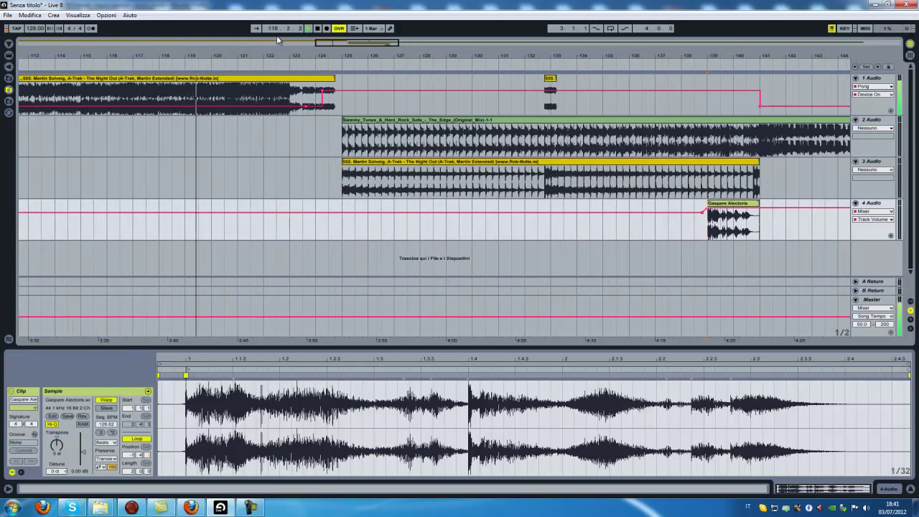
click(316, 164)
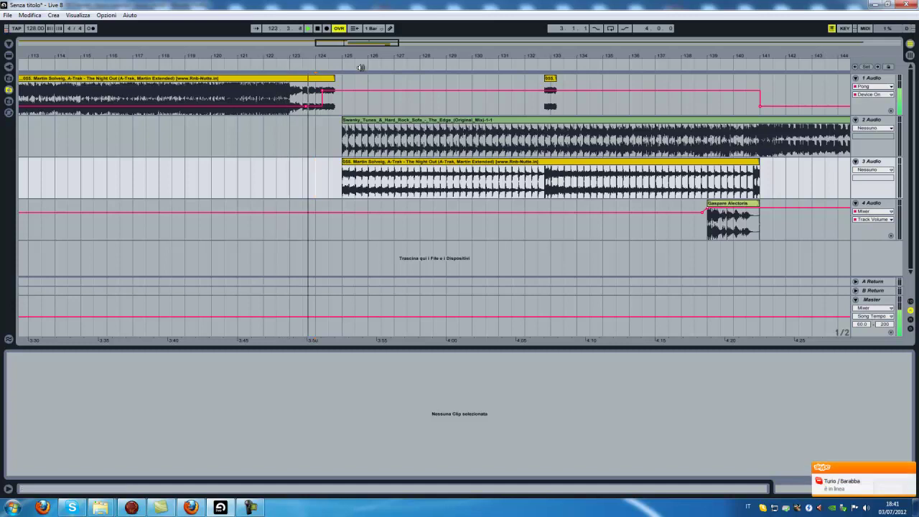
drag(339, 52, 339, 54)
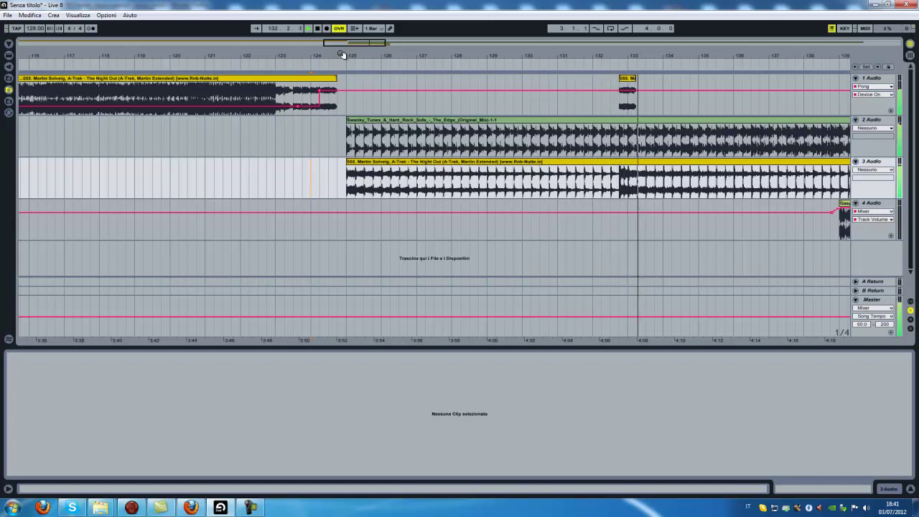
drag(571, 54, 568, 56)
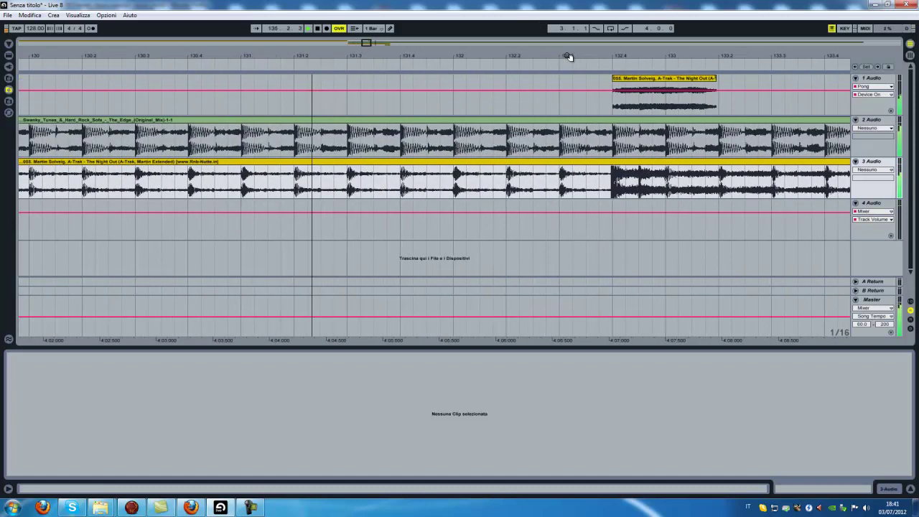
- Slightly lower track 4's raised volume automation from the start of the jingle
scroll(567, 56, down, 10)
scroll(574, 56, up, 8)
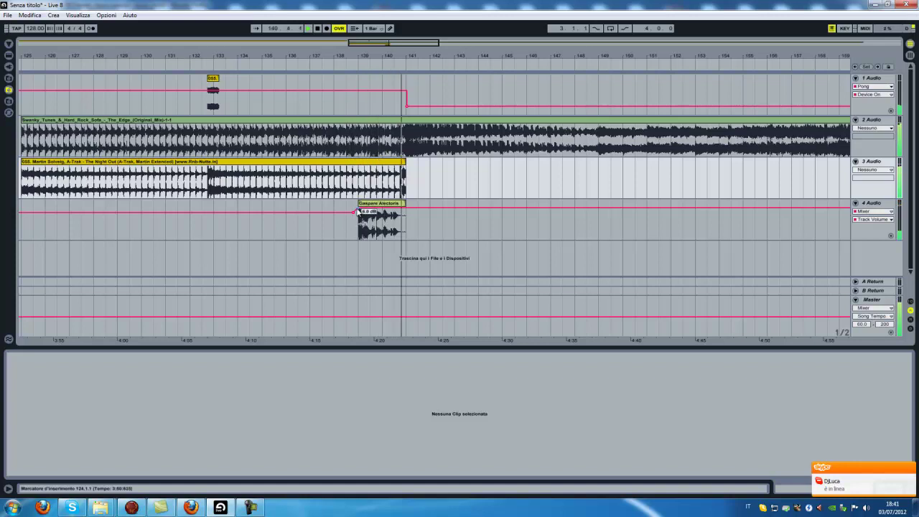
click(360, 215)
click(359, 212)
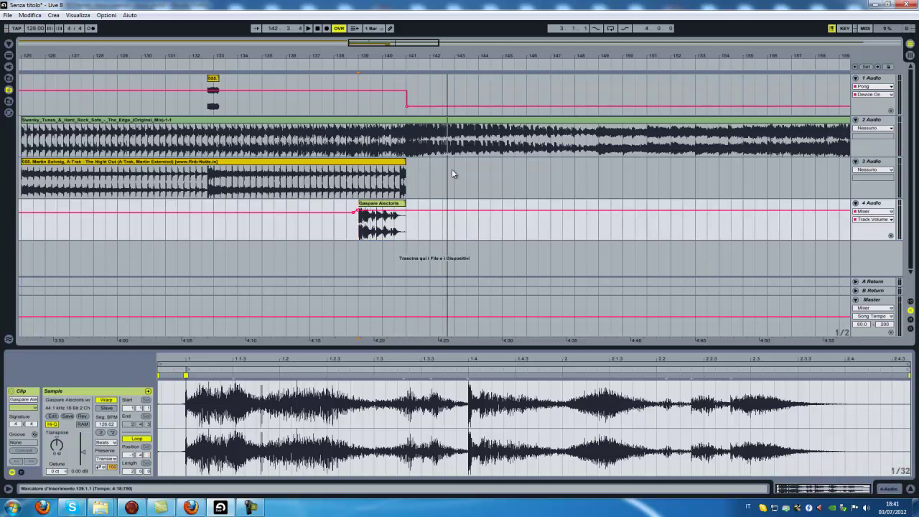
- Review the finished transition around bar 125 and show the Pong delay on track 1
drag(413, 59, 414, 58)
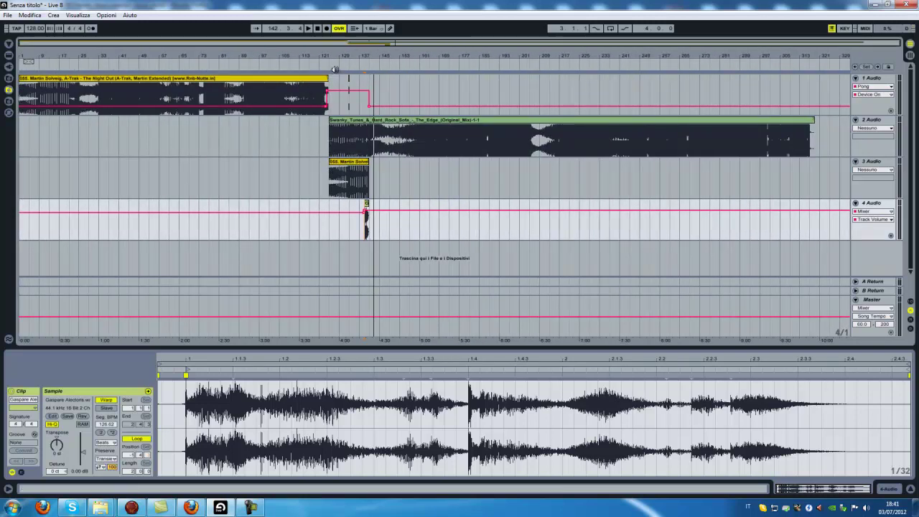
drag(333, 60, 338, 90)
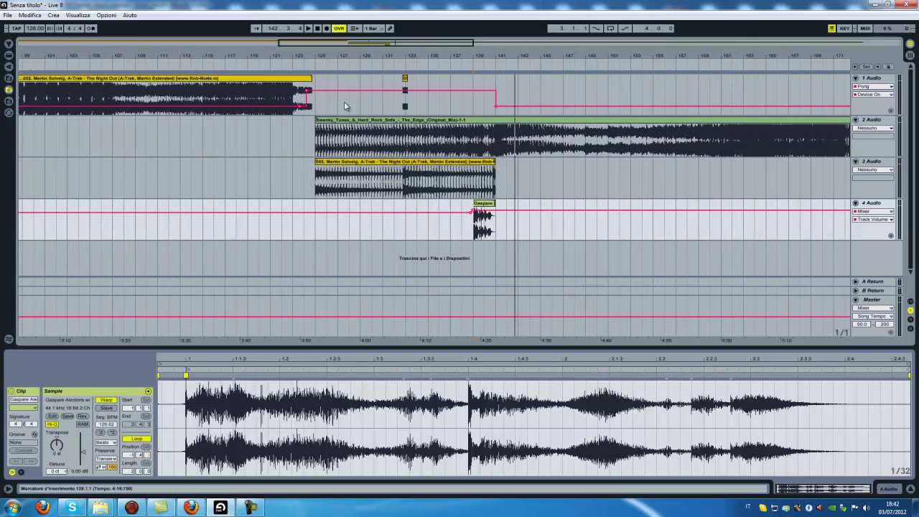
click(345, 103)
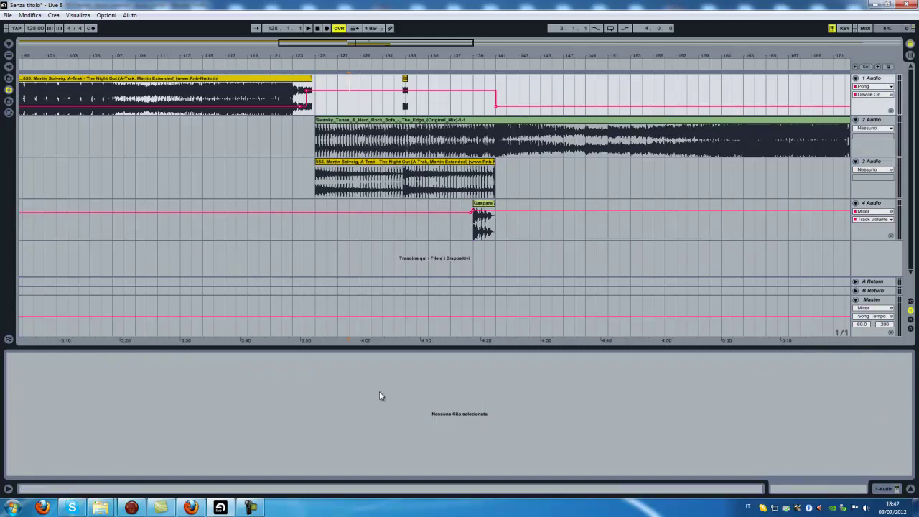
key(shift+Tab)
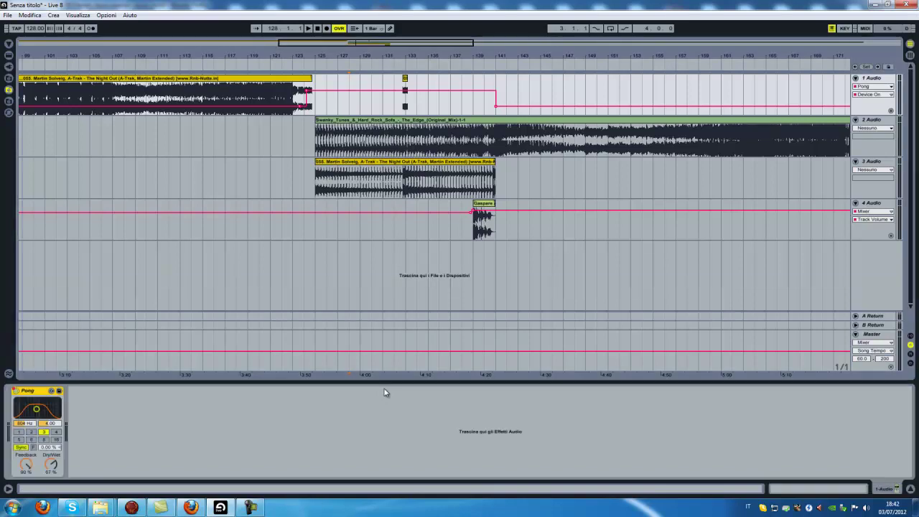
click(248, 507)
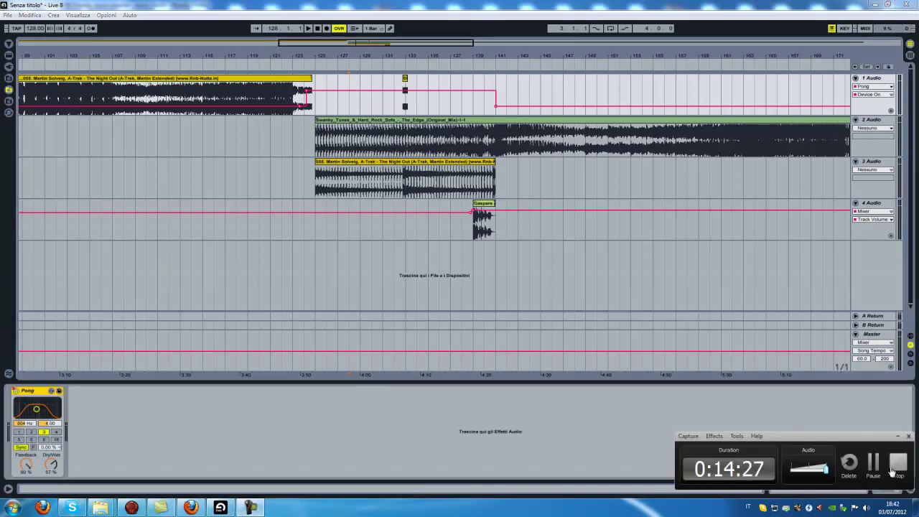